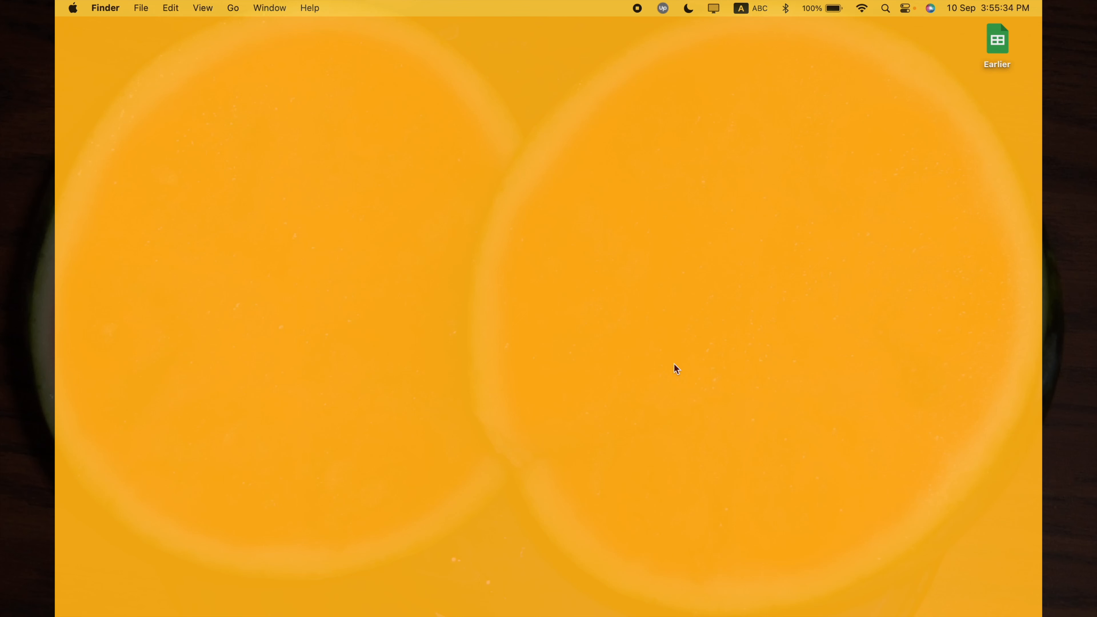
# Start a new drawing to insert below the document's main title.
pyautogui.click(637, 8)
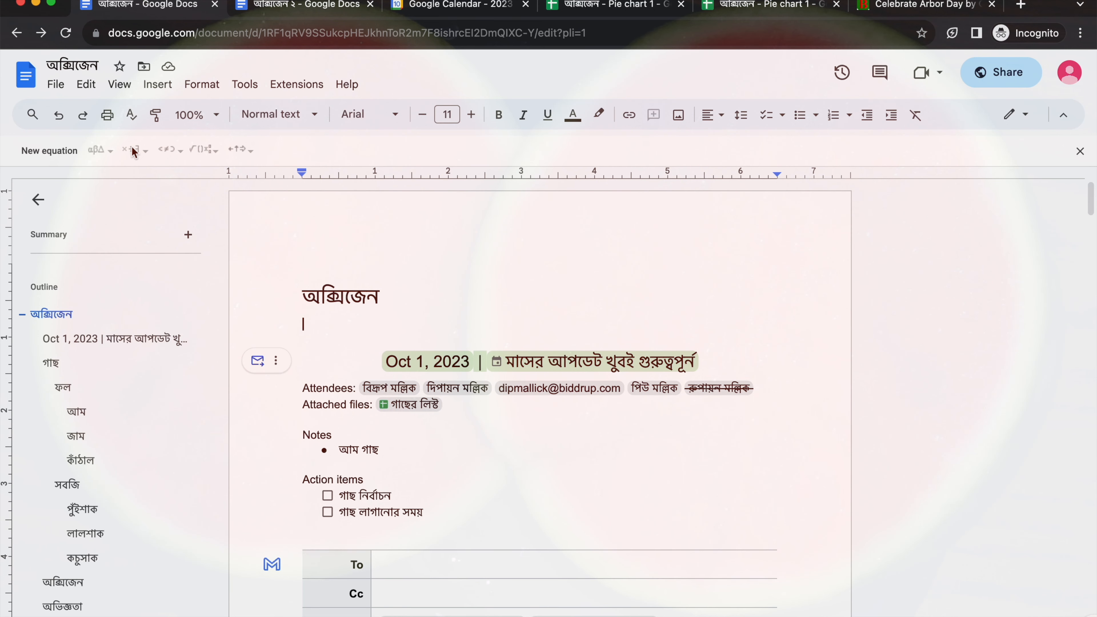
pyautogui.click(157, 84)
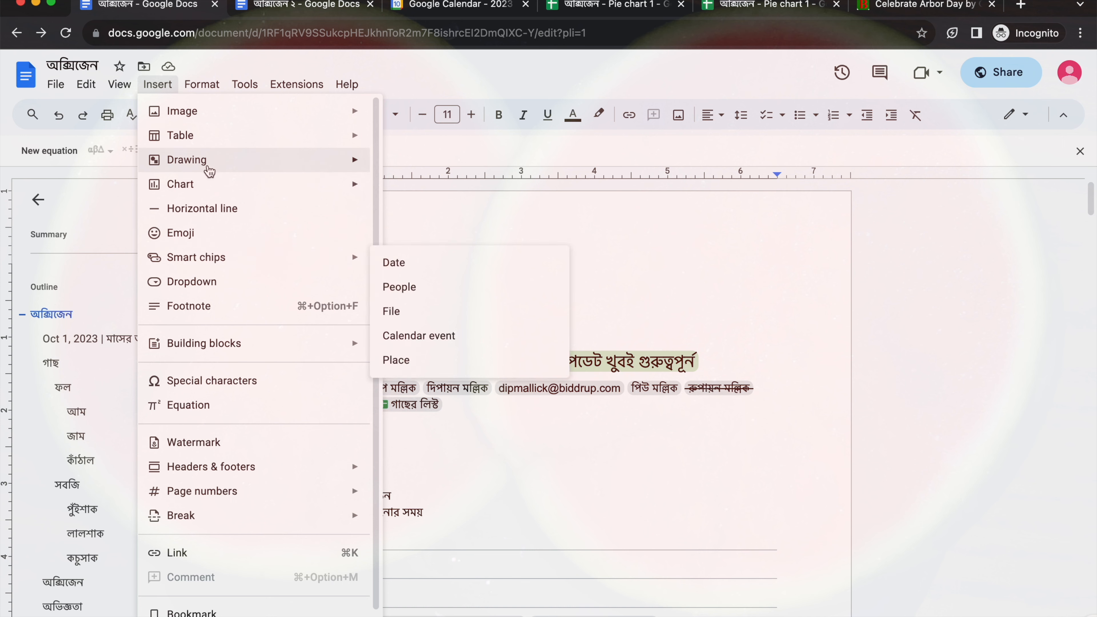
pyautogui.moveTo(303, 160)
pyautogui.click(390, 164)
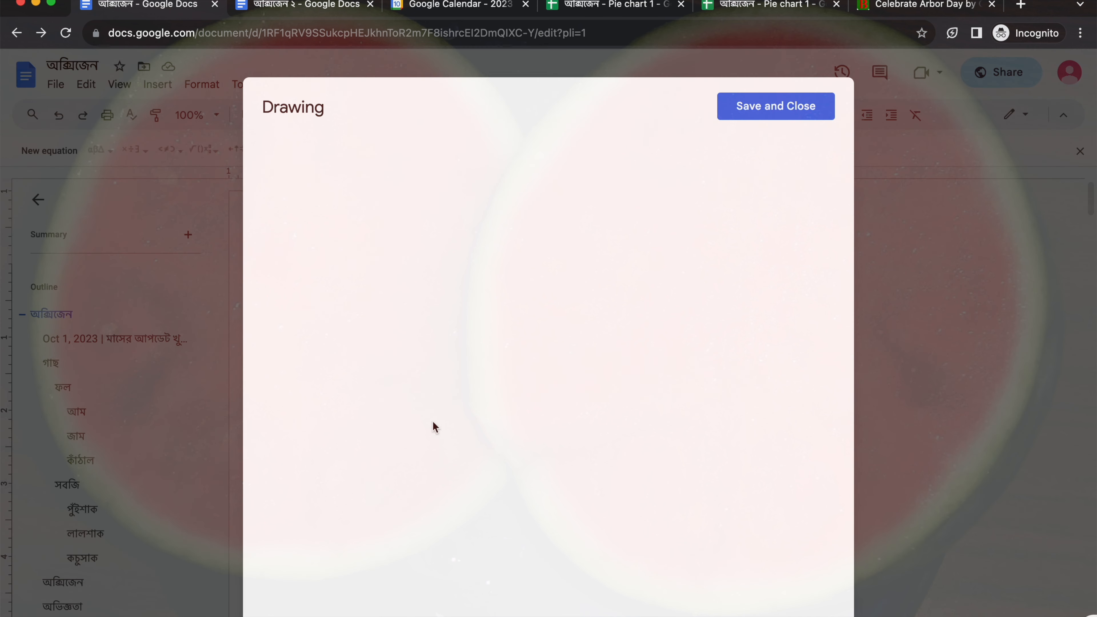
# Add a Word art object to the drawing and enter its first line as "আমার অক্সিজেন,", followed by a line break.
pyautogui.click(294, 160)
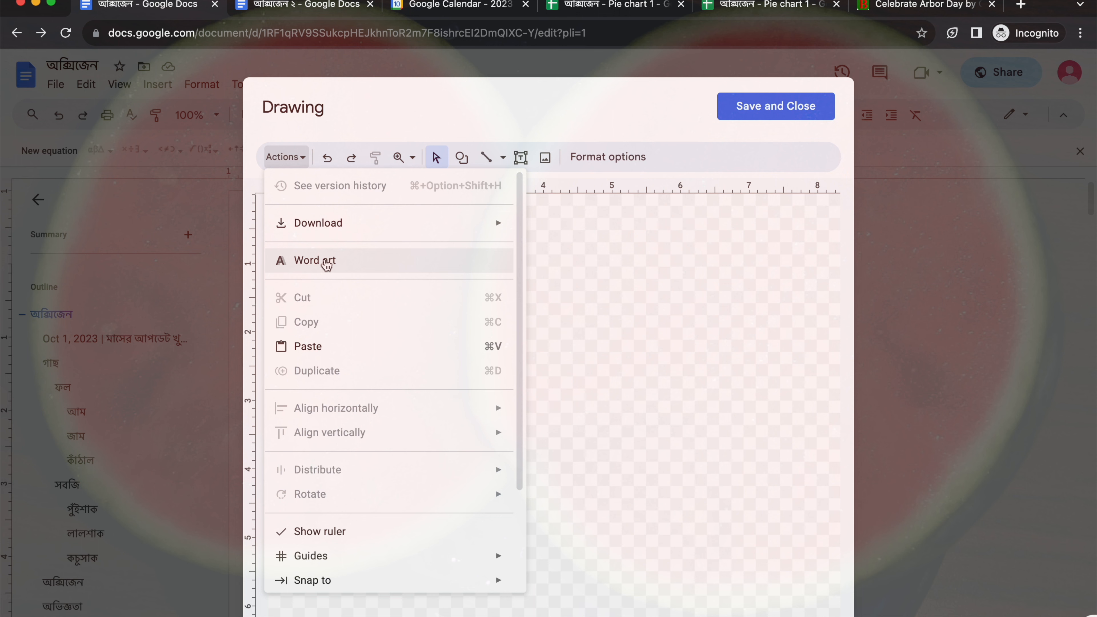
pyautogui.click(326, 262)
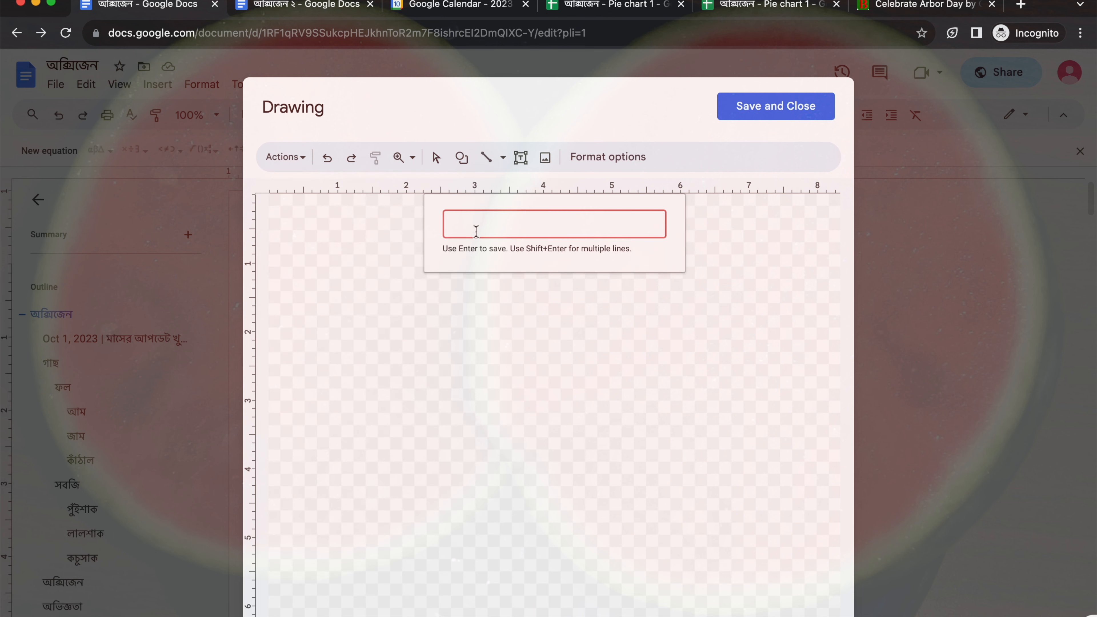
pyautogui.hotkey('ctrl', 'space')
pyautogui.write('amar oxij')
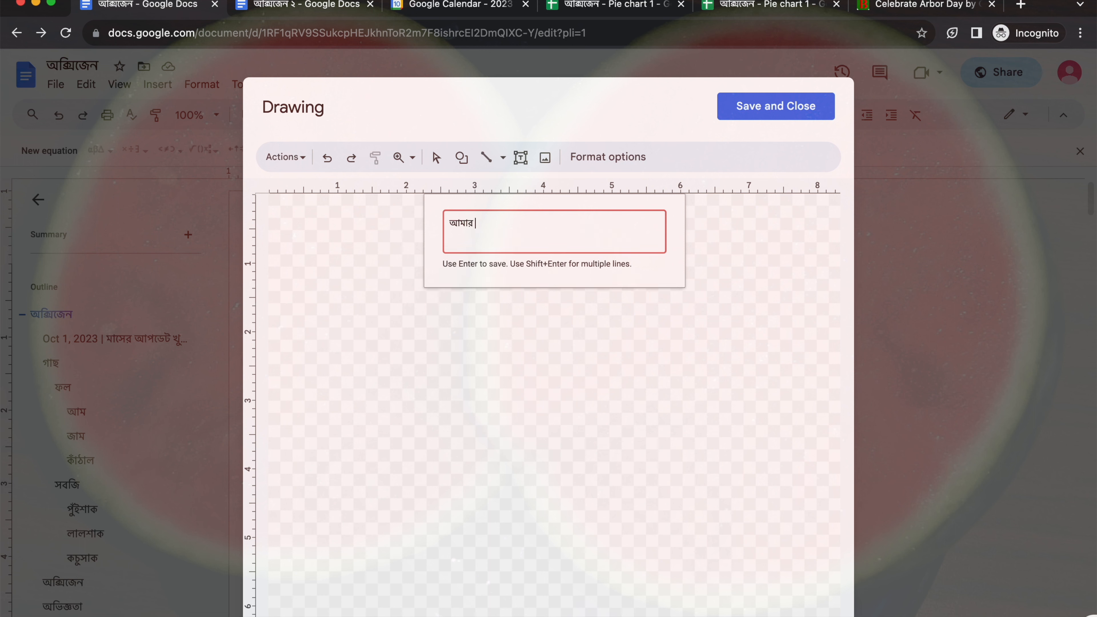
pyautogui.write('en')
pyautogui.write(',')
pyautogui.hotkey('shift', 'Return')
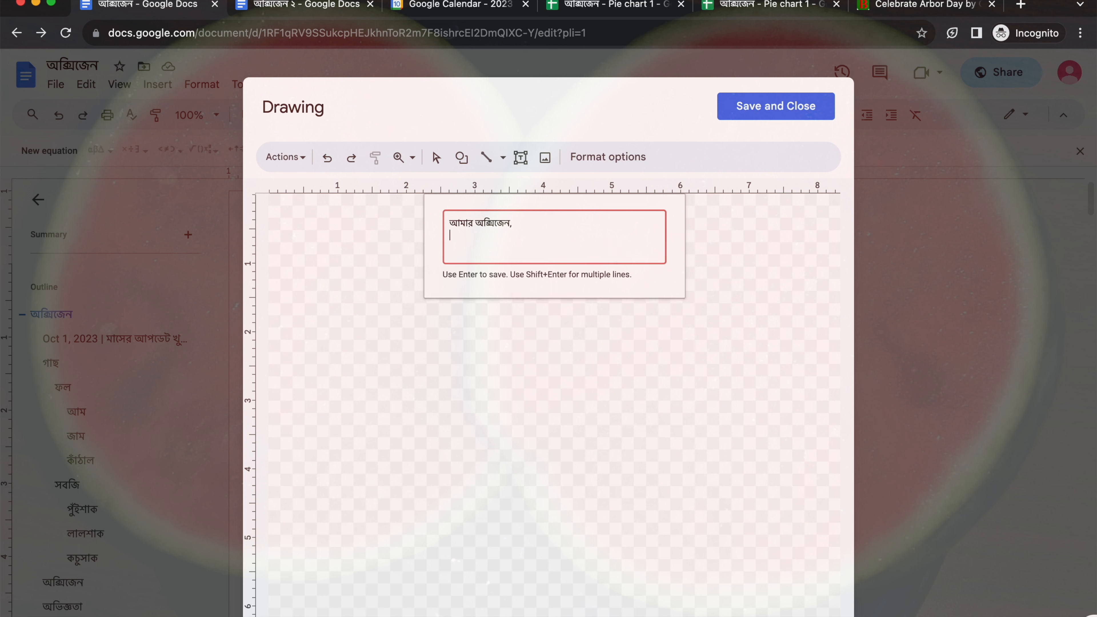
# Enter "করবো আমি উৎপাদন।" as the second line of the word art and place it on the canvas.
pyautogui.write('korbo')
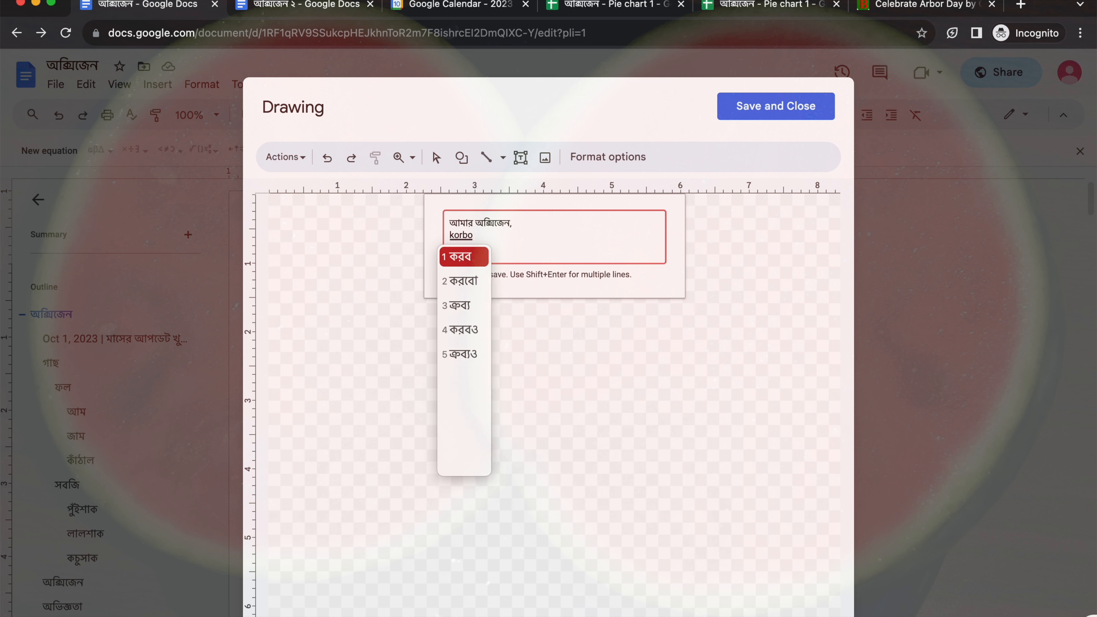
pyautogui.press('Down')
pyautogui.write('ami u')
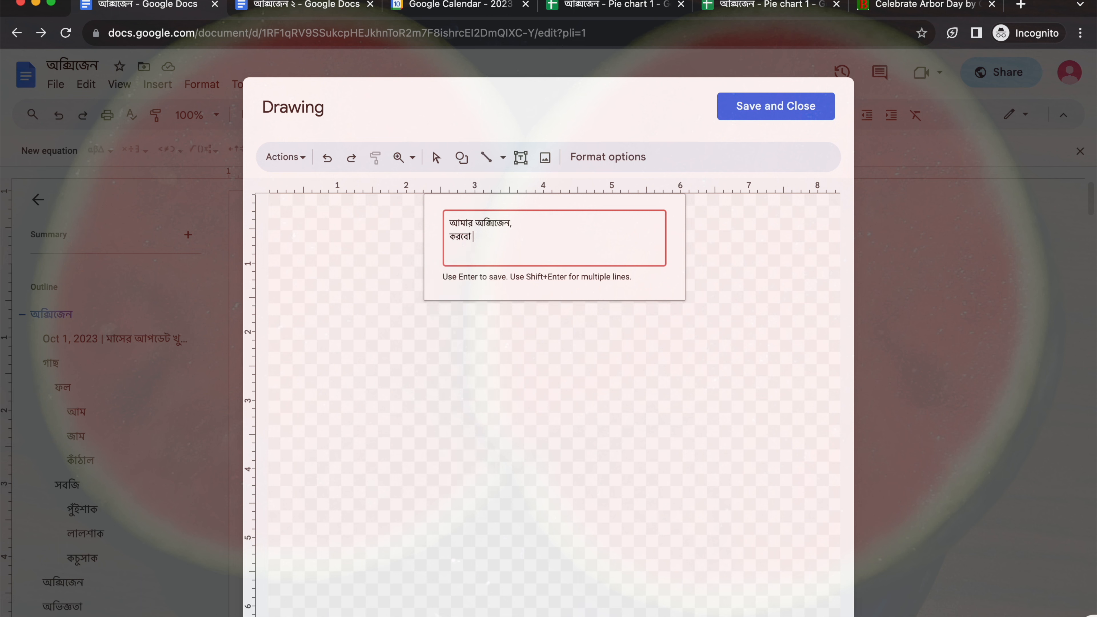
pyautogui.press('Down')
pyautogui.press('Down')
pyautogui.write('tp')
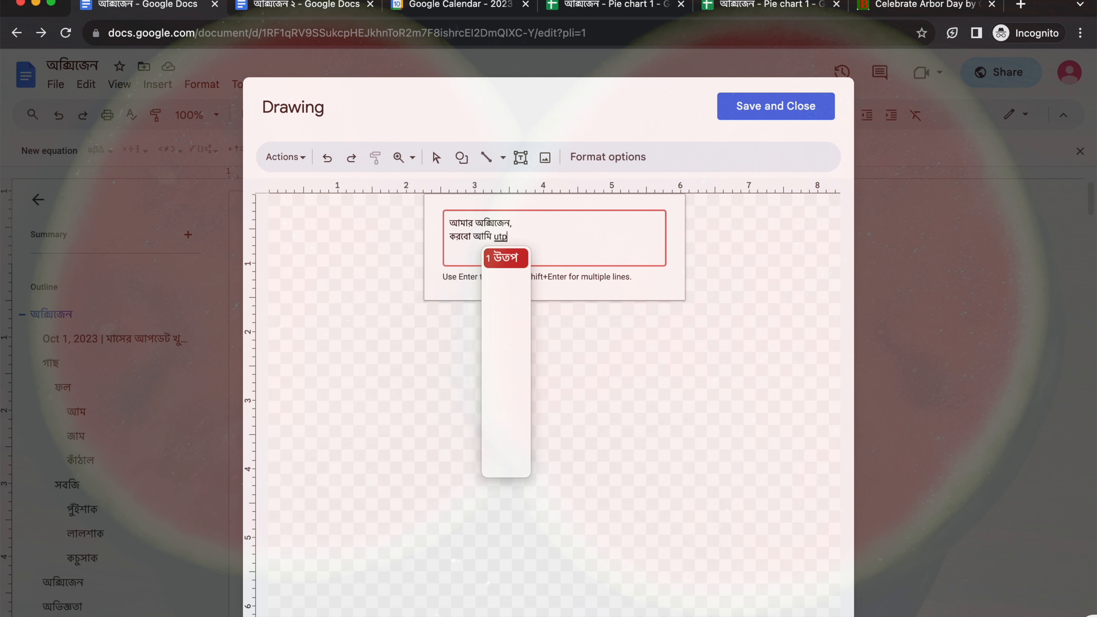
pyautogui.write('adn')
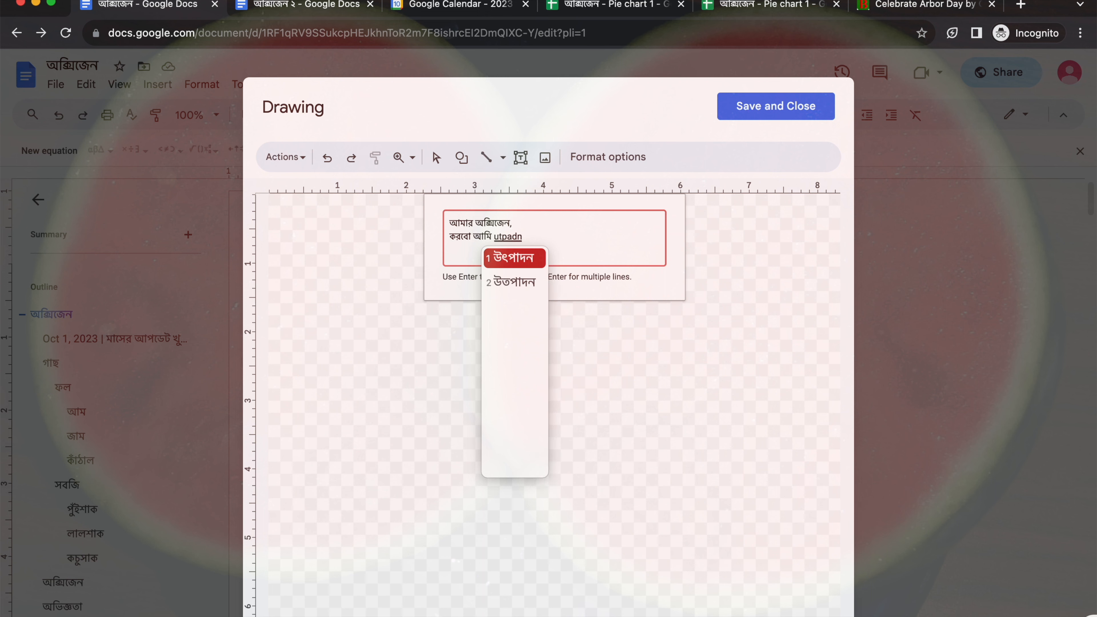
pyautogui.write('.')
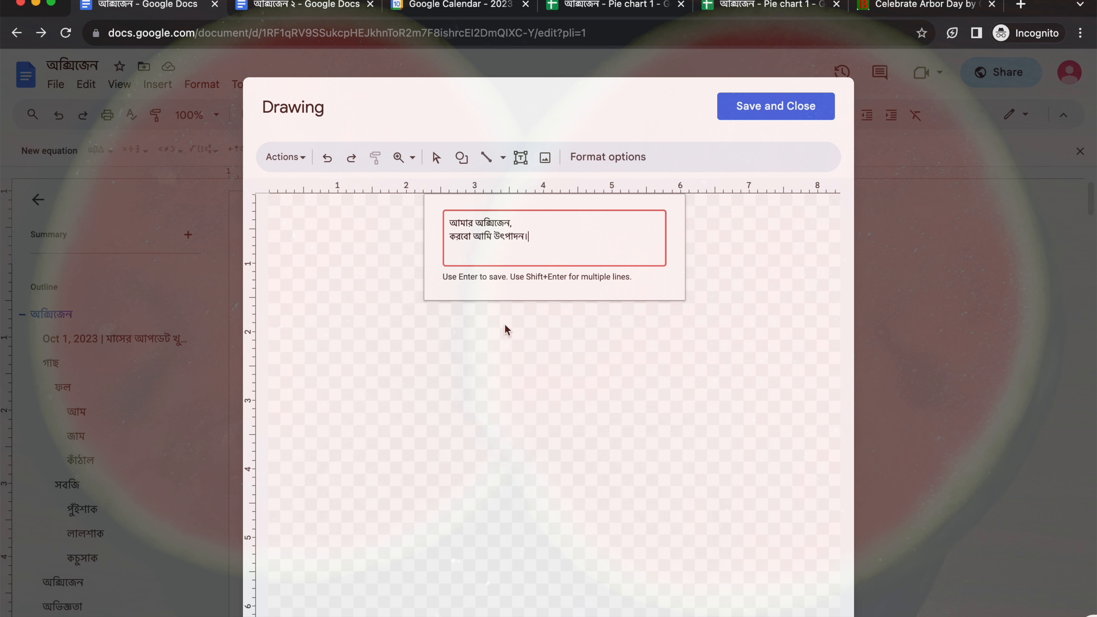
pyautogui.press('Return')
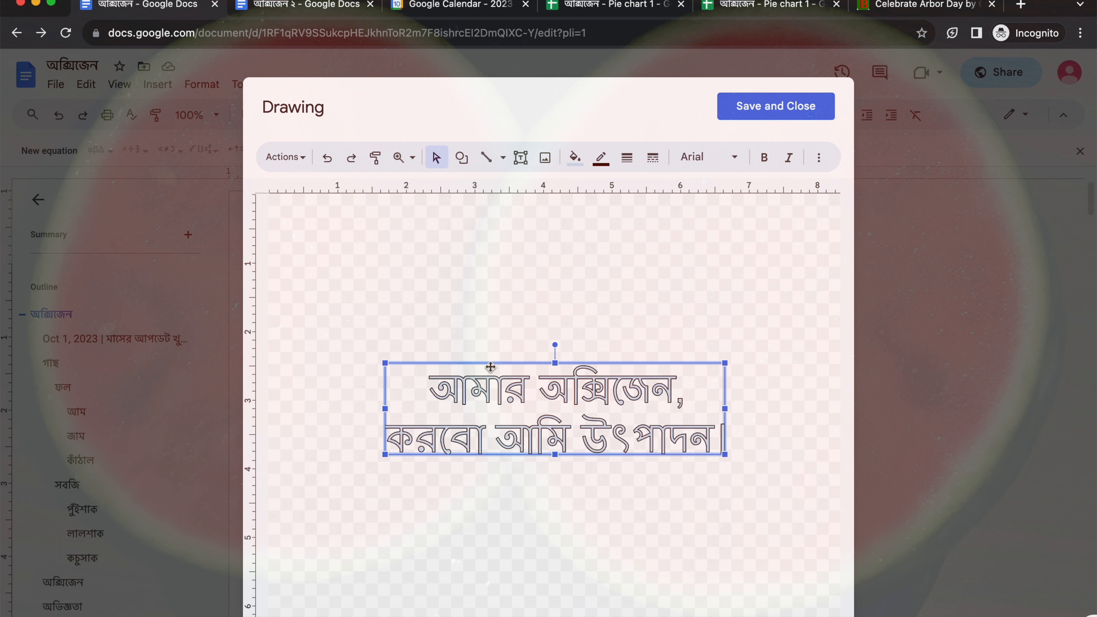
pyautogui.click(610, 271)
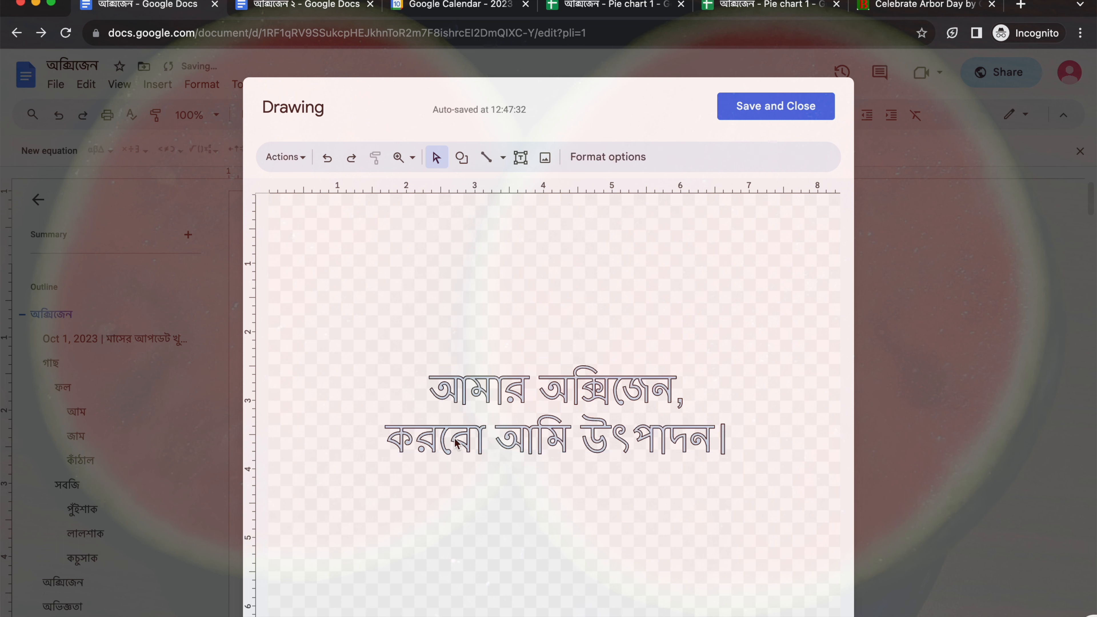
# Fill the word art with a solid dark green colour.
pyautogui.click(509, 430)
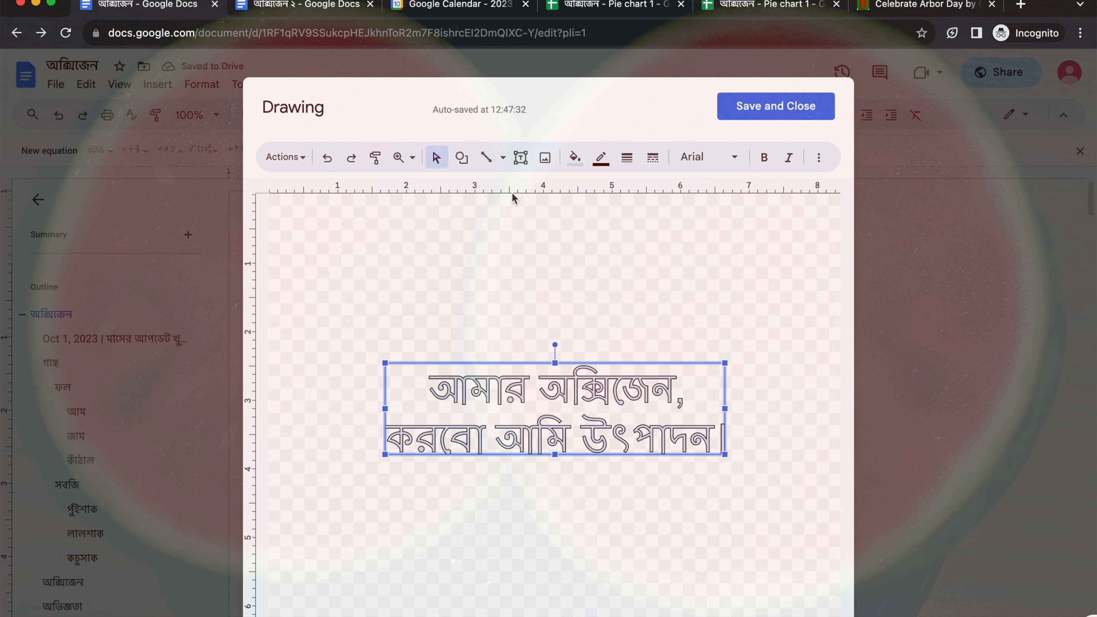
pyautogui.click(574, 160)
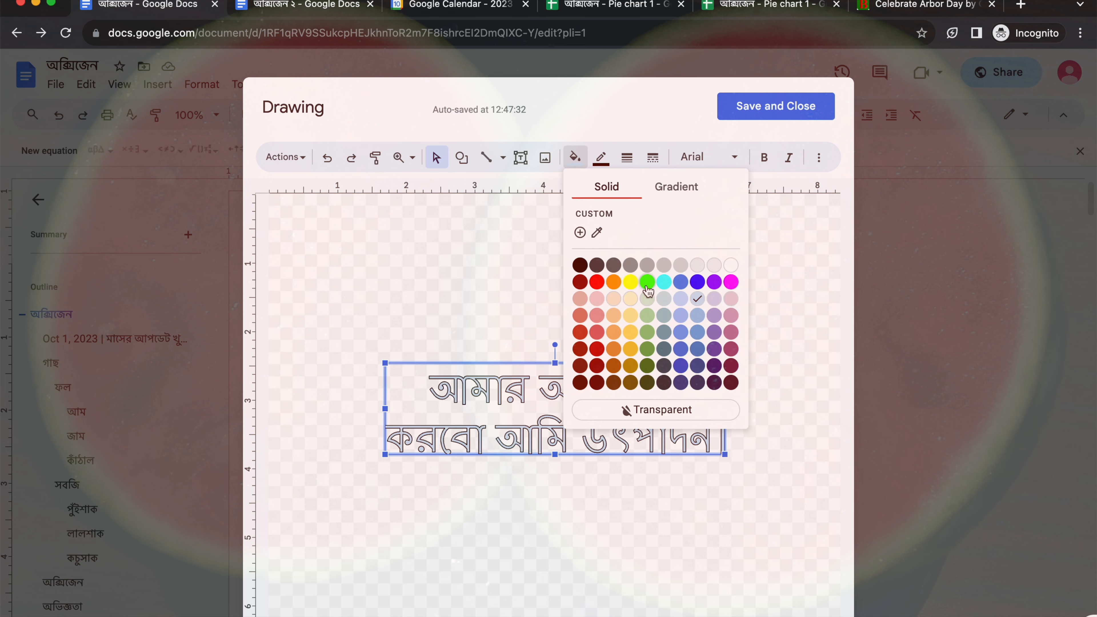
pyautogui.click(647, 351)
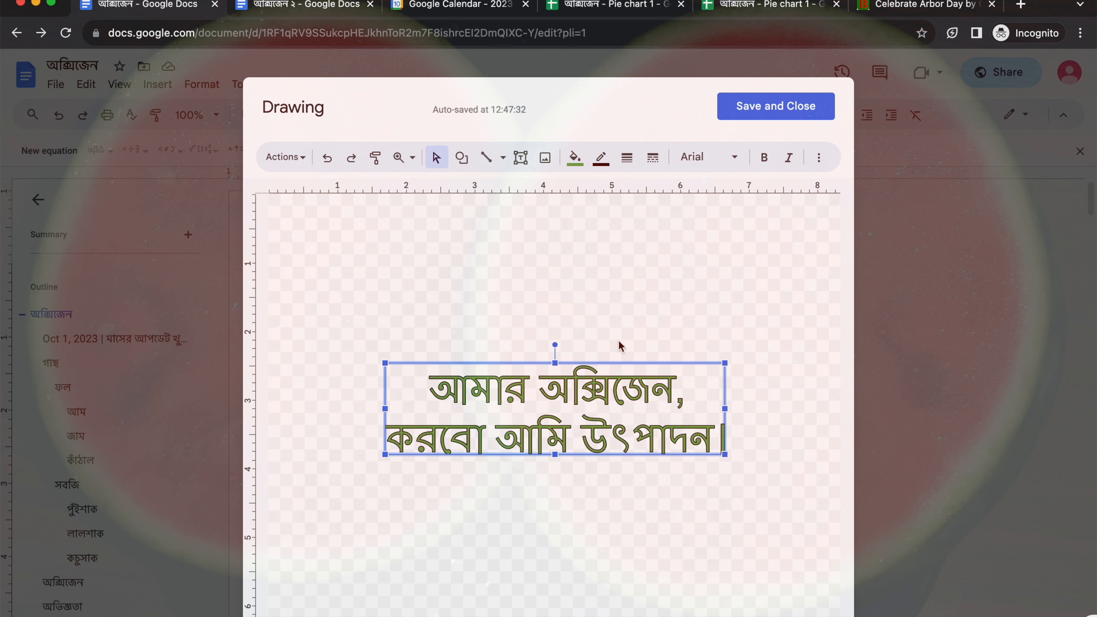
pyautogui.click(539, 310)
pyautogui.click(533, 378)
pyautogui.click(599, 163)
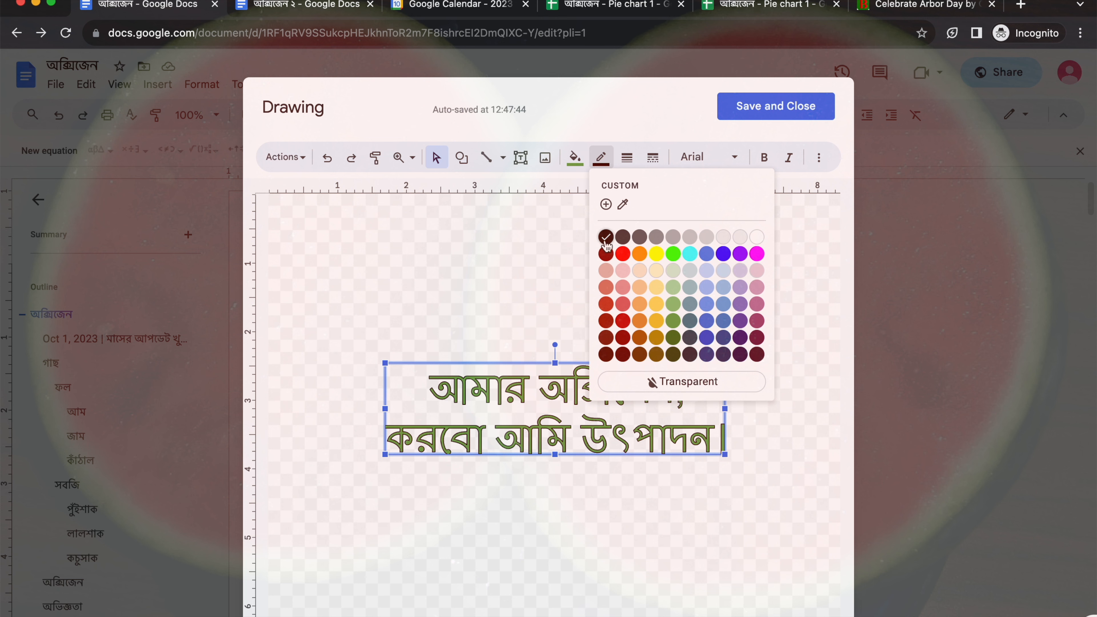
pyautogui.click(481, 322)
# Change the border dash of the word art to the dotted style.
pyautogui.click(484, 386)
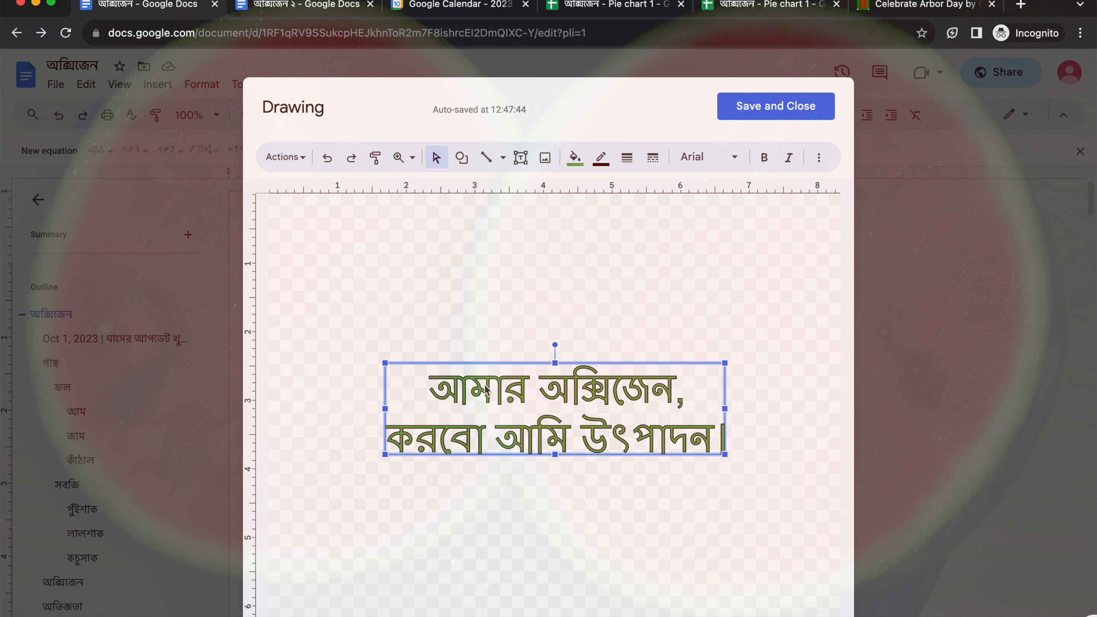
pyautogui.click(652, 159)
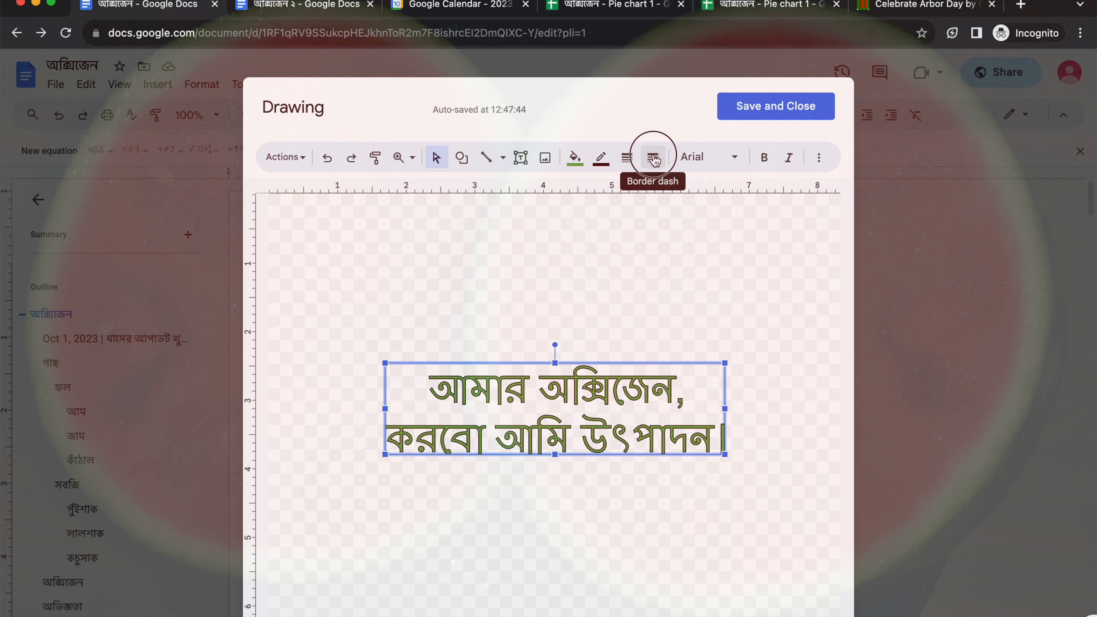
pyautogui.click(676, 213)
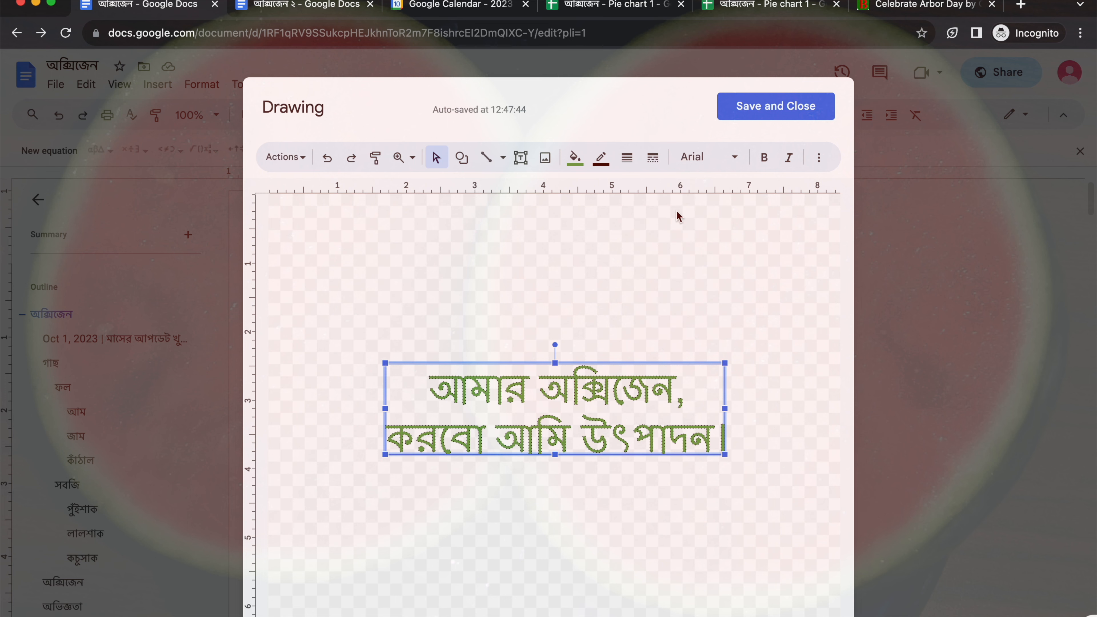
# Try a 4px border weight on the word art and set it back to 1px.
pyautogui.click(627, 158)
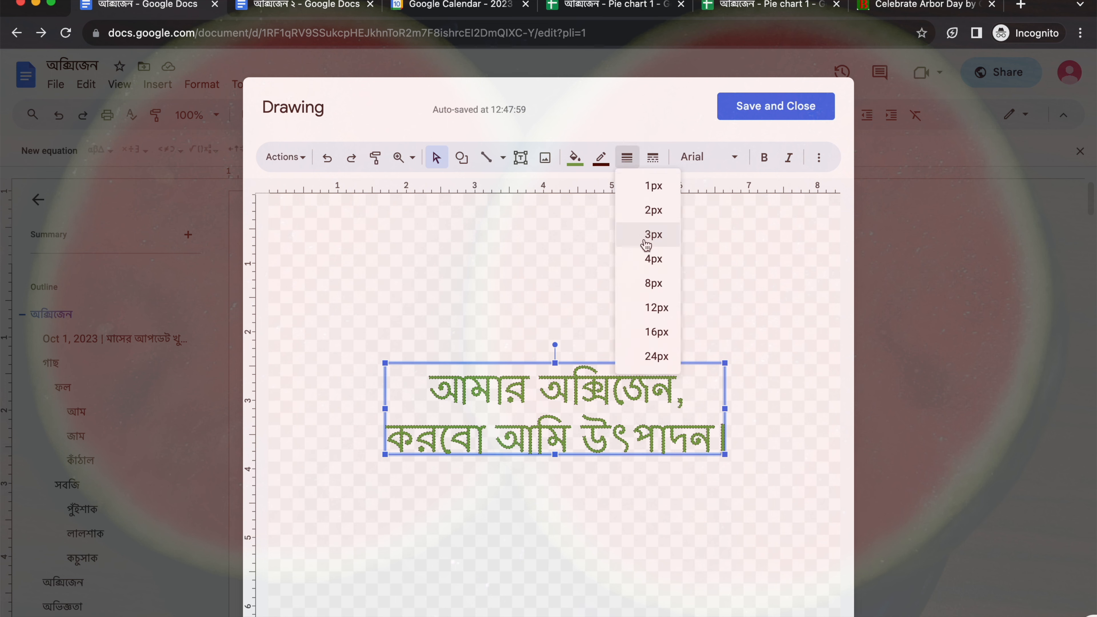
pyautogui.click(646, 259)
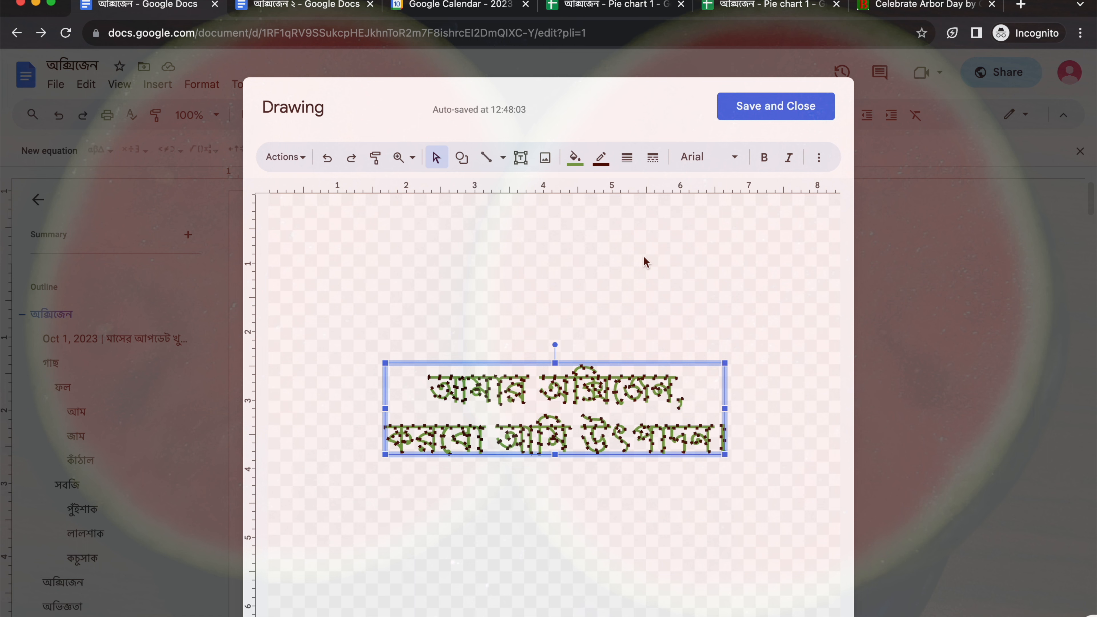
pyautogui.click(627, 159)
pyautogui.click(643, 186)
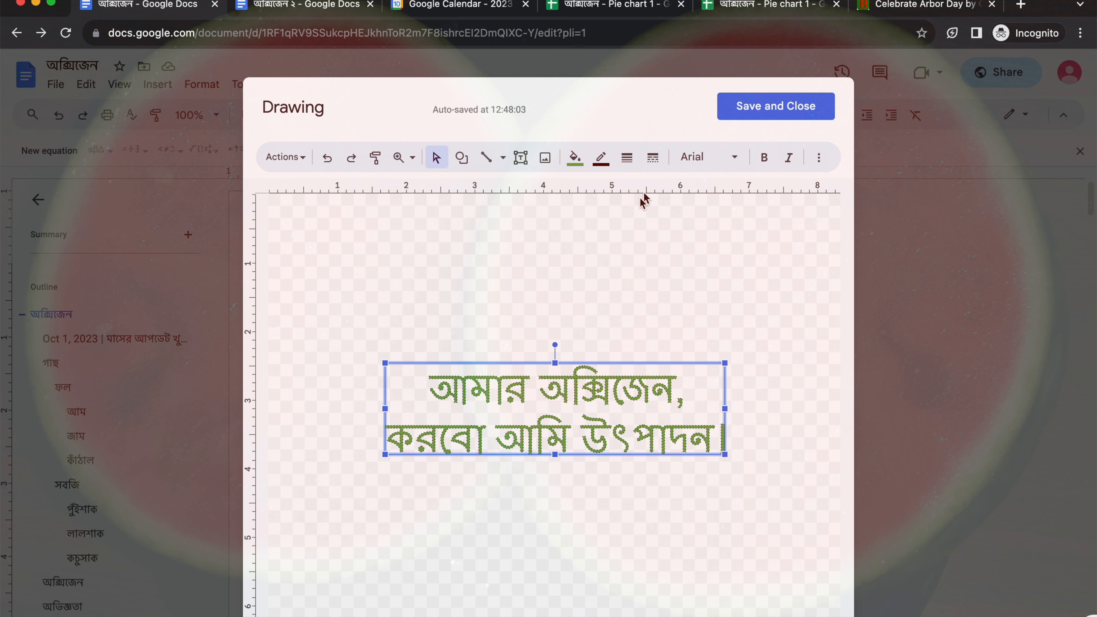
pyautogui.click(590, 304)
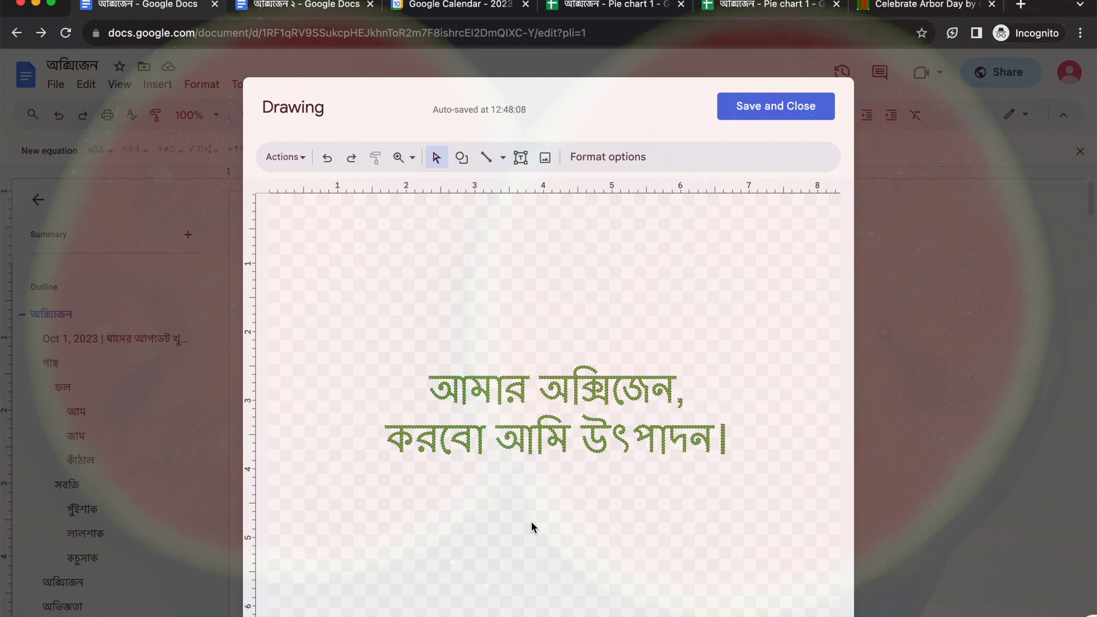
# Rotate the word art slightly counterclockwise so its lines slope upward to the right.
pyautogui.click(542, 401)
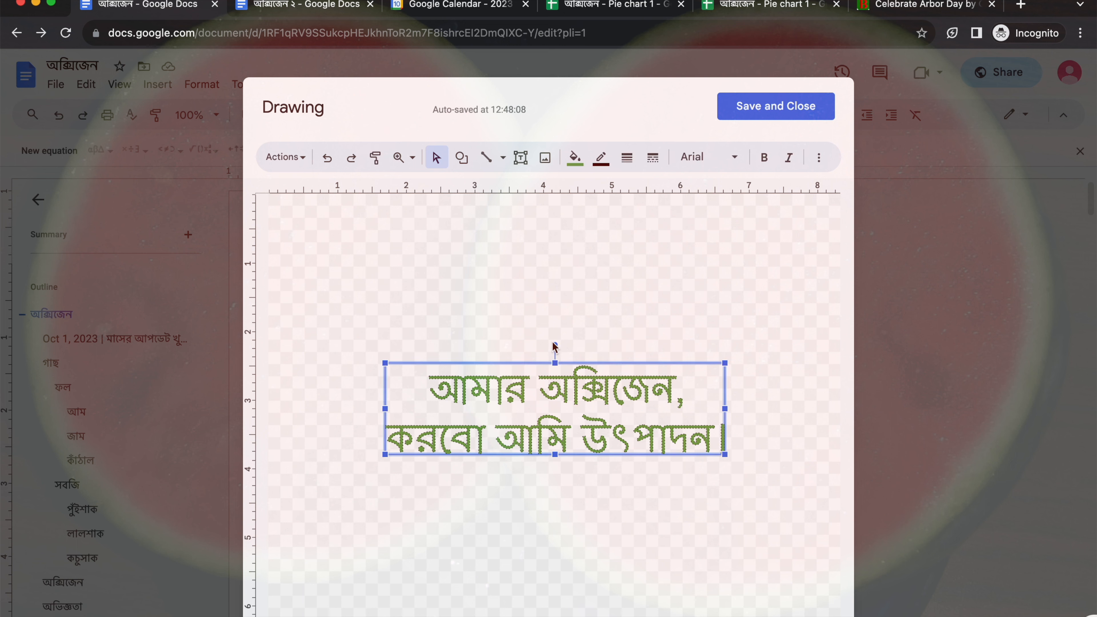
pyautogui.click(574, 342)
pyautogui.click(543, 396)
pyautogui.moveTo(555, 345); pyautogui.dragTo(543, 347)
pyautogui.click(566, 315)
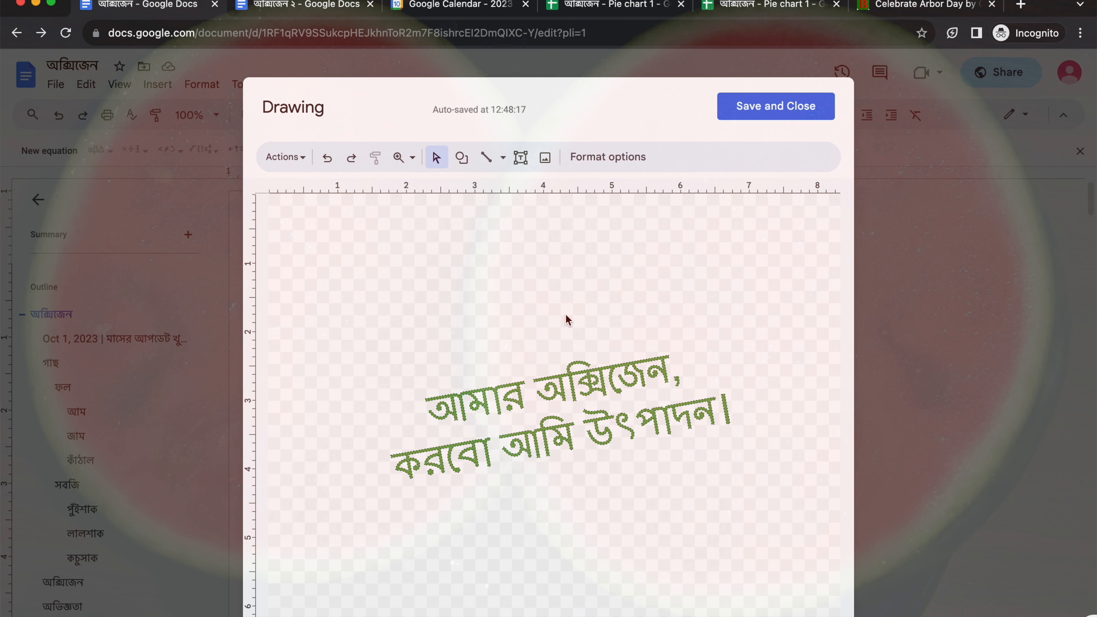
# Rotate the word art clockwise so its lines slope gently downward to the right.
pyautogui.click(566, 378)
pyautogui.moveTo(544, 346); pyautogui.dragTo(562, 359)
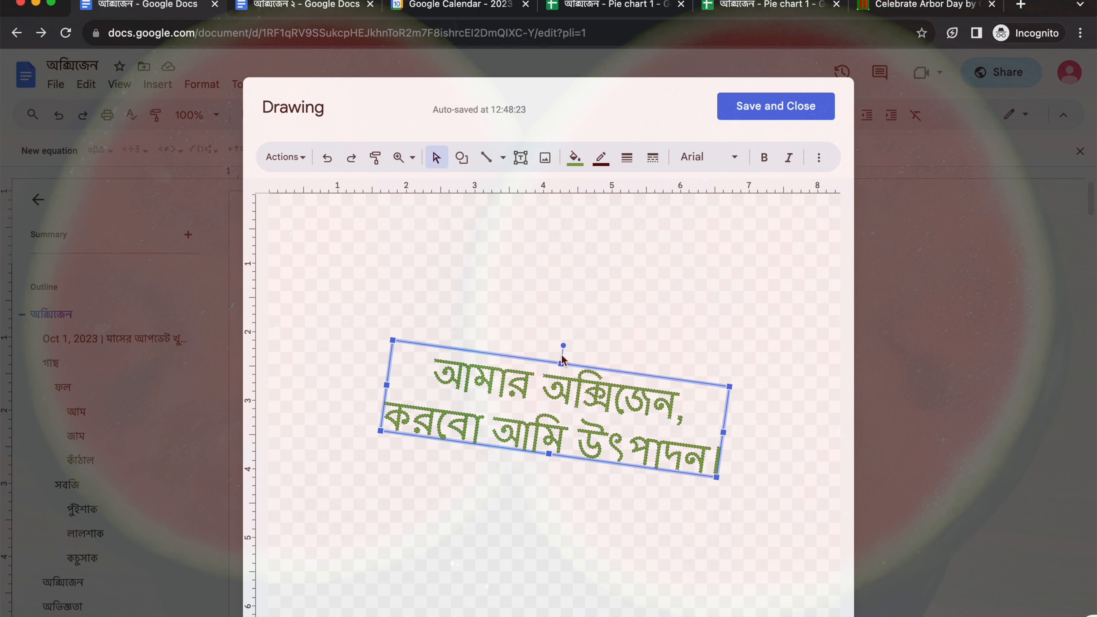
pyautogui.click(590, 311)
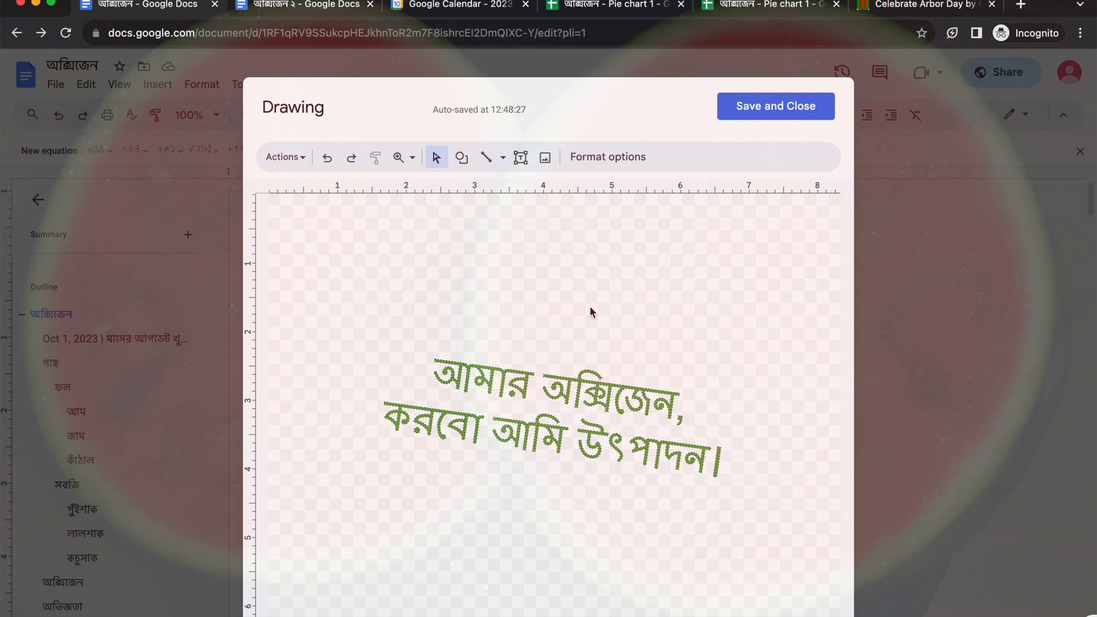
pyautogui.click(461, 157)
pyautogui.moveTo(501, 214)
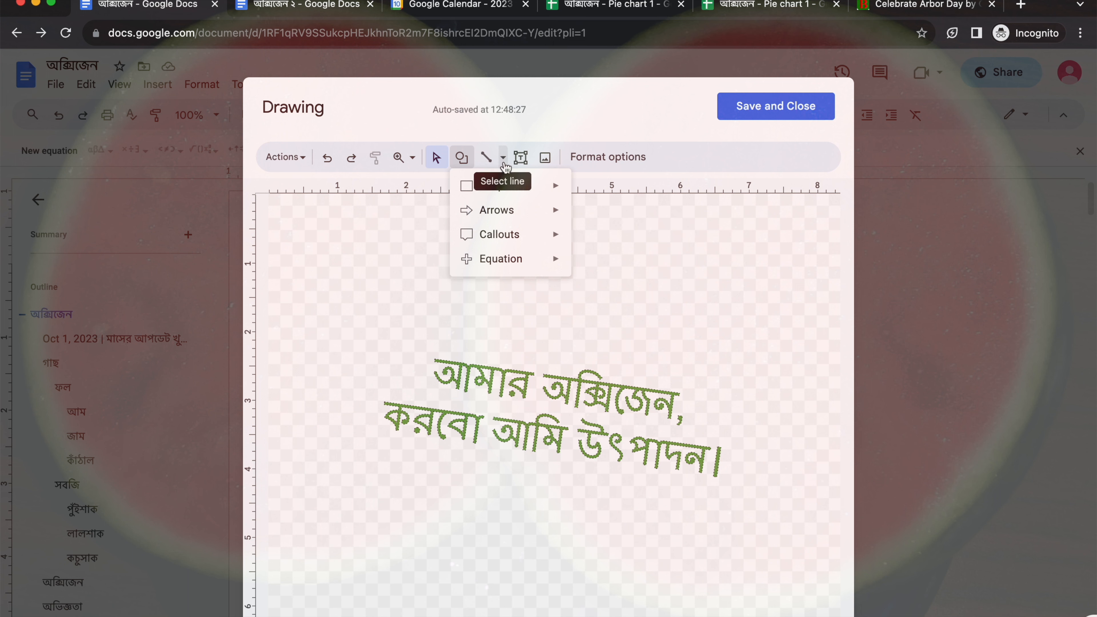
pyautogui.click(606, 158)
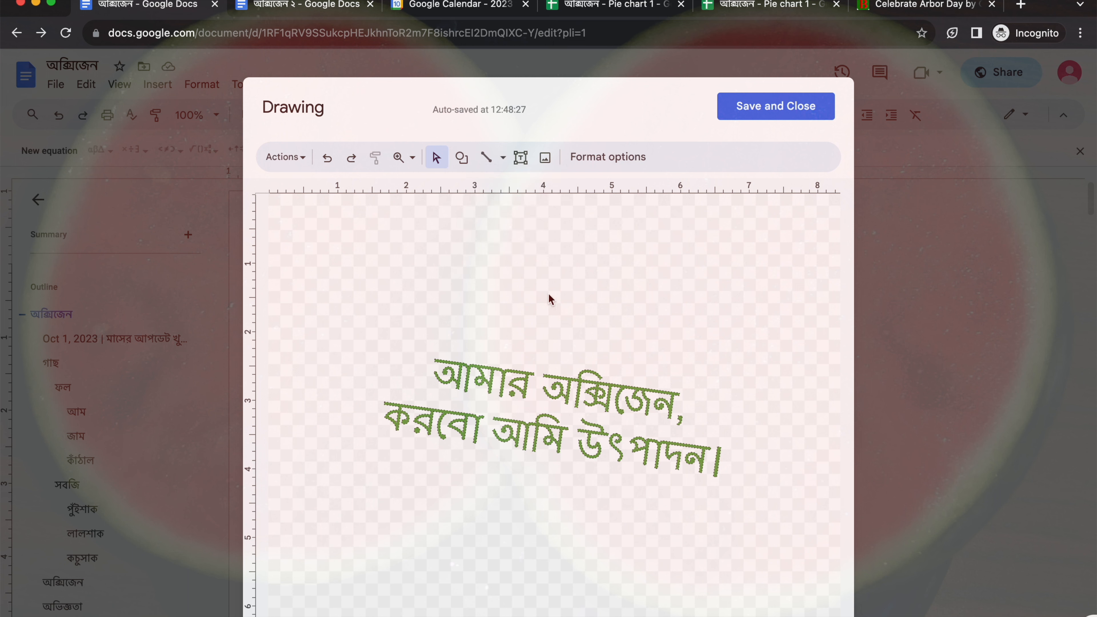
pyautogui.click(553, 386)
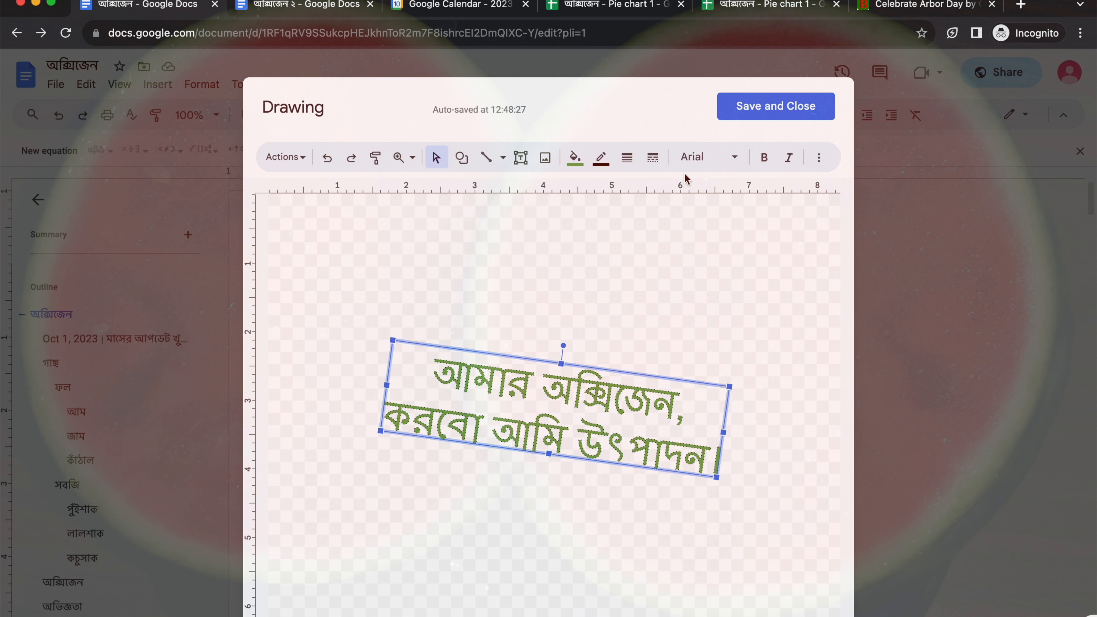
pyautogui.click(461, 164)
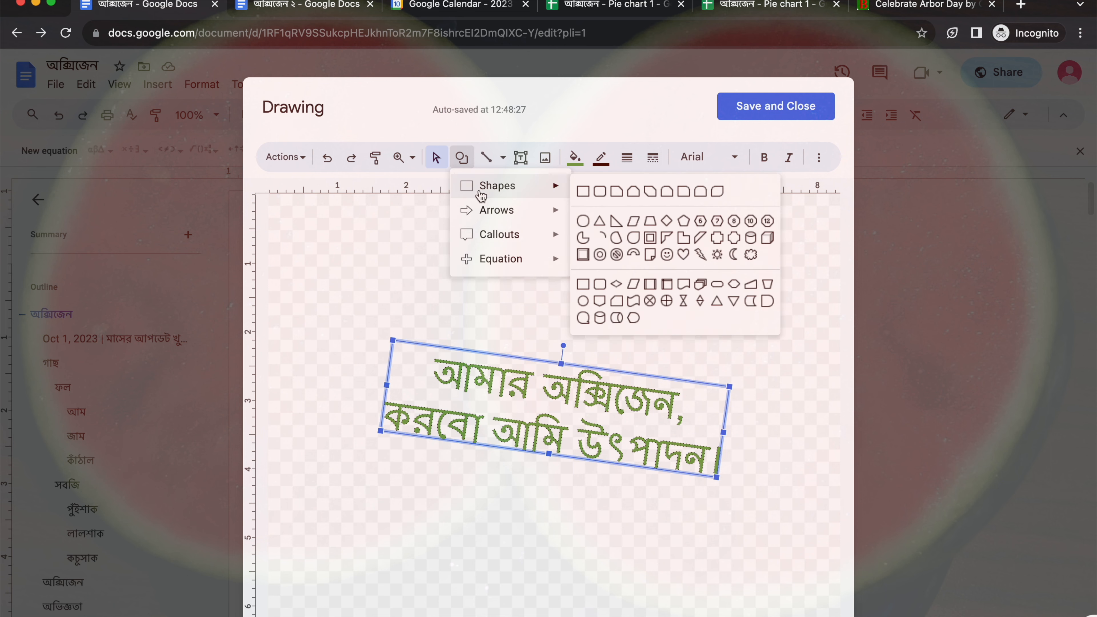
pyautogui.moveTo(522, 247)
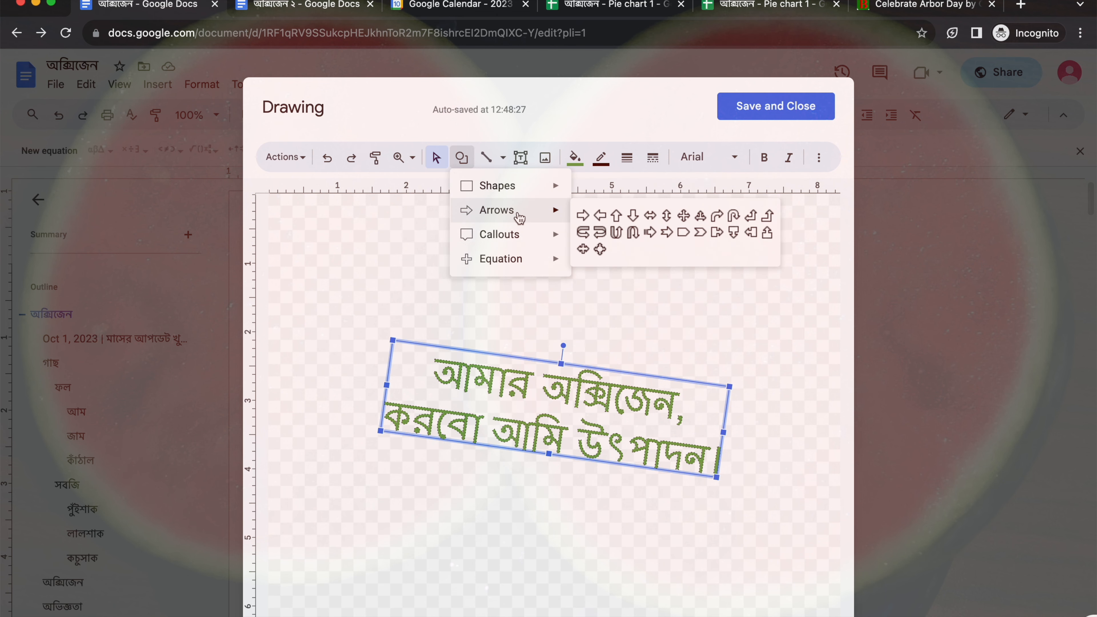
# Save the word art drawing and close it so it is inserted below the document's title.
pyautogui.click(800, 106)
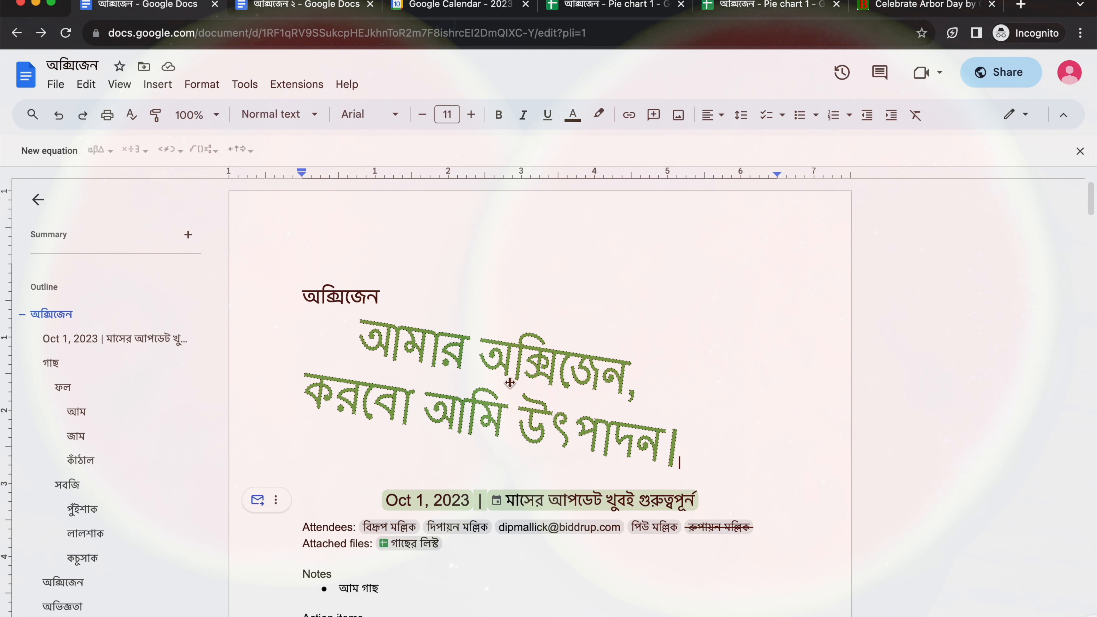
# Enter the formula (a + b)2 = a2 + 2ab + b2 on a new line beneath the word art.
pyautogui.scroll(-2, 510, 382)
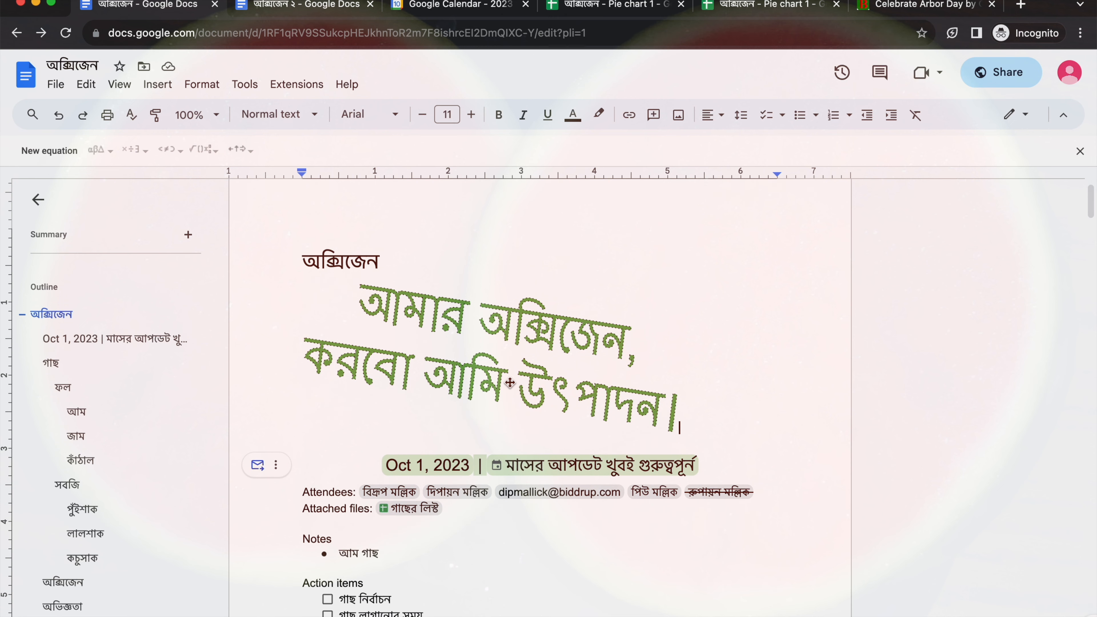
pyautogui.press('Return')
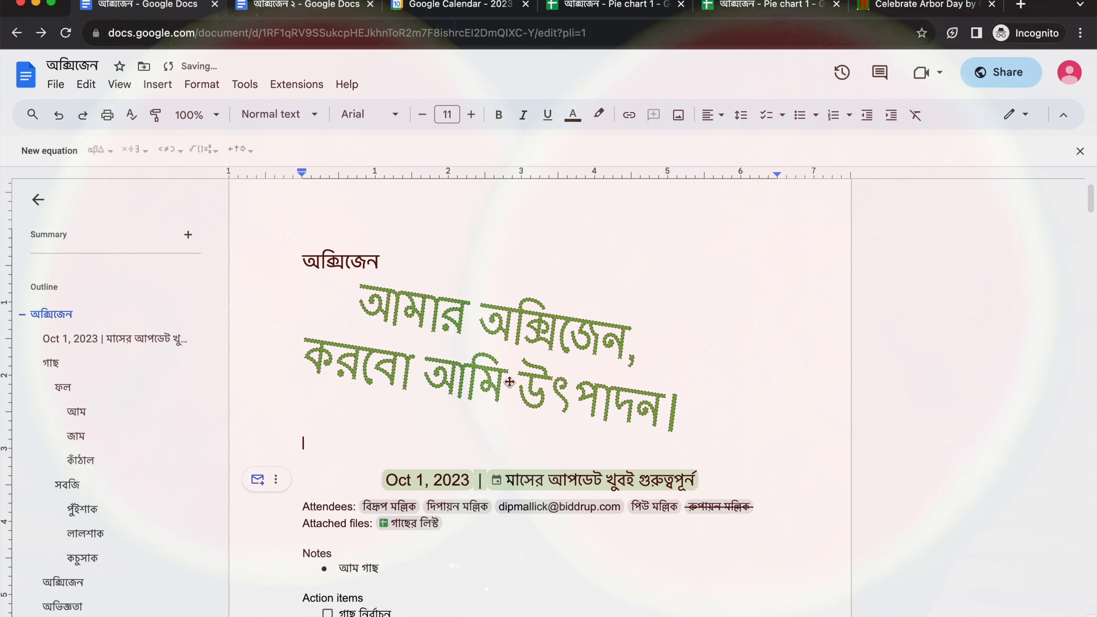
pyautogui.hotkey('ctrl', 'space')
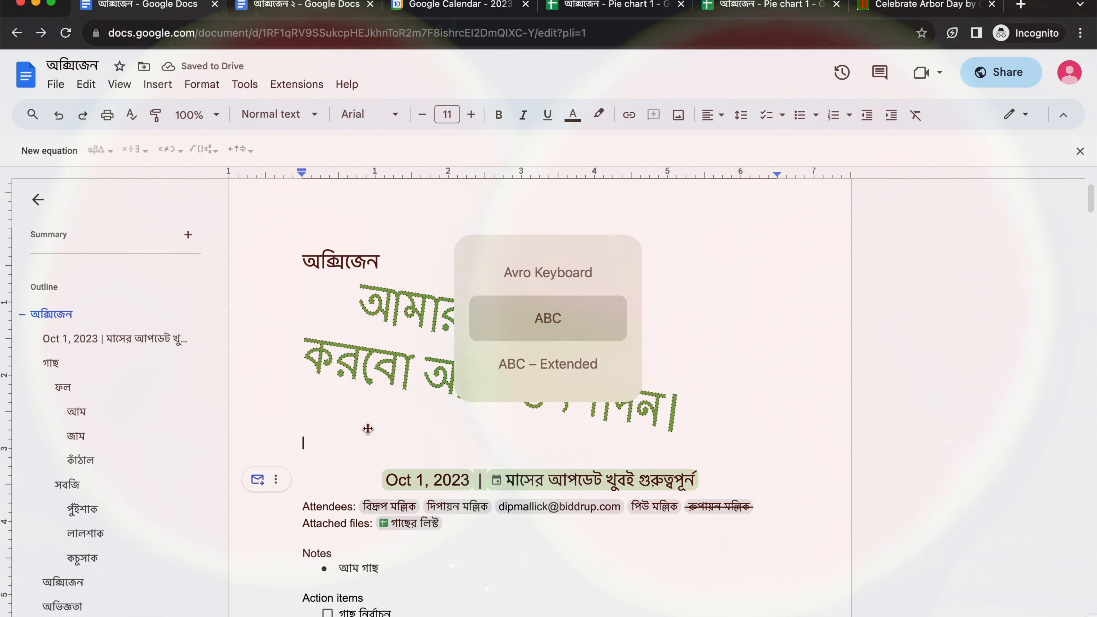
pyautogui.write('()')
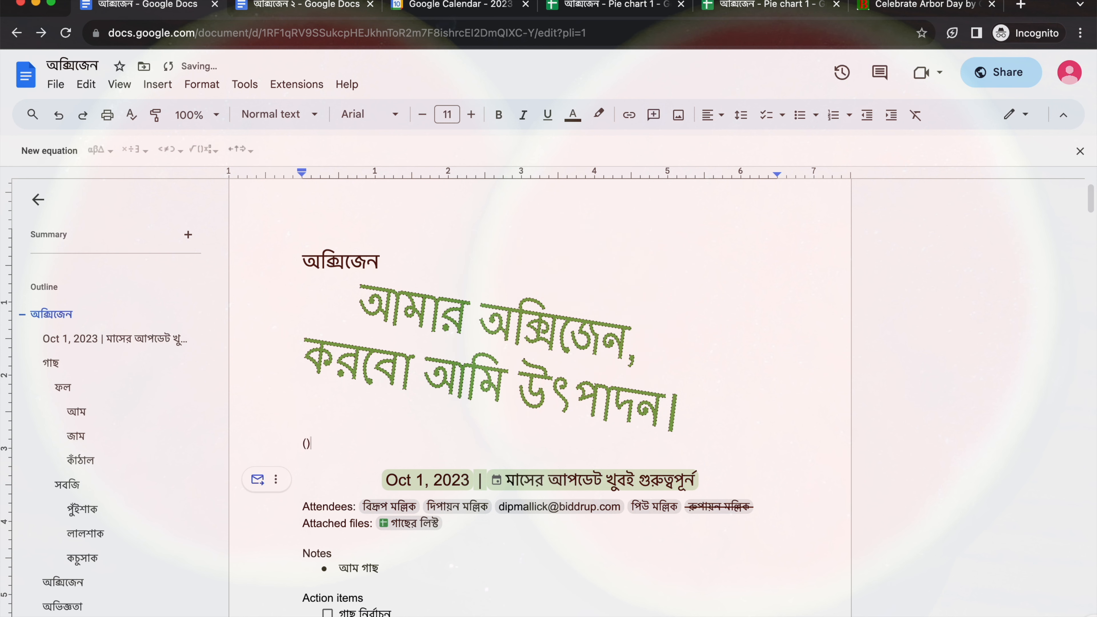
pyautogui.write('a + b')
pyautogui.press('Right')
pyautogui.write('2 = a2 + 2ab + b2')
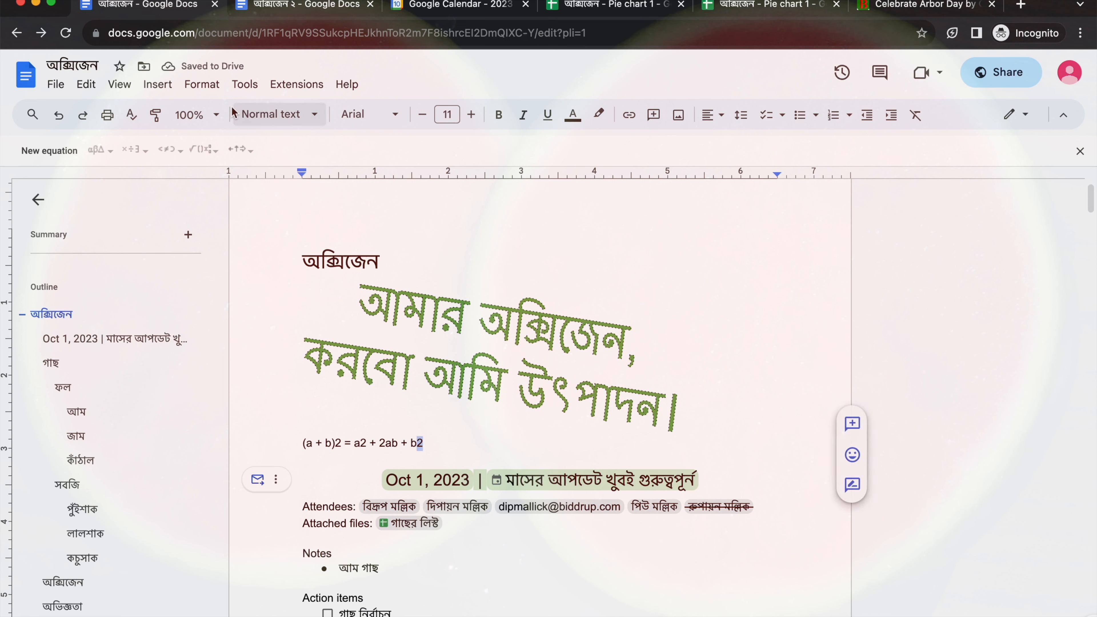
# Make the 2 at the formula's end and the 2 after the equals sign's first a superscript.
pyautogui.click(201, 84)
pyautogui.moveTo(219, 114)
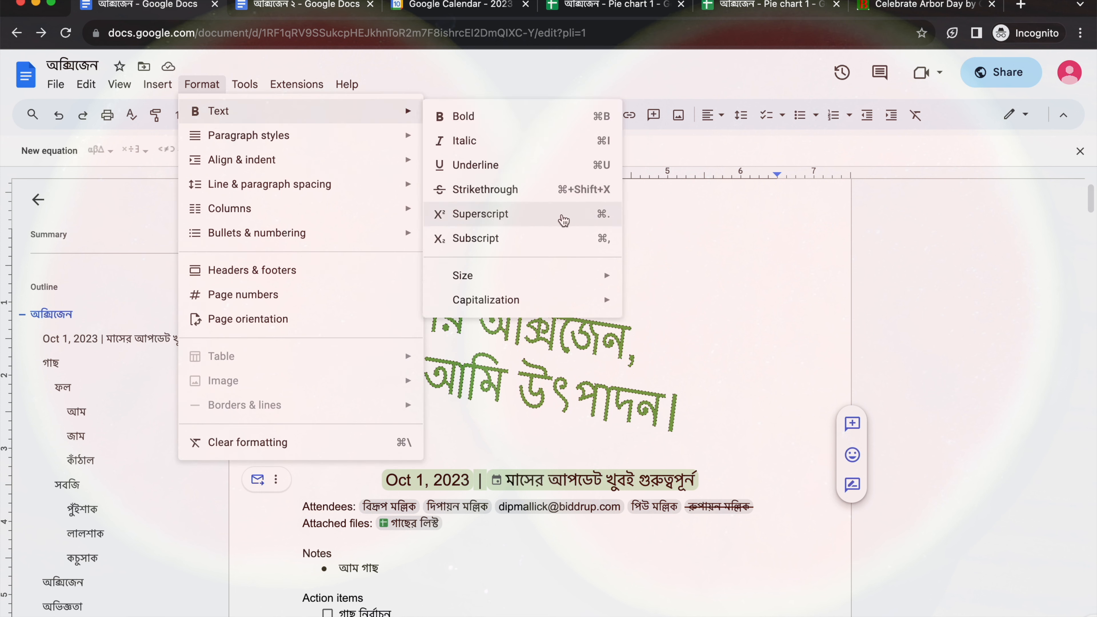
pyautogui.click(506, 215)
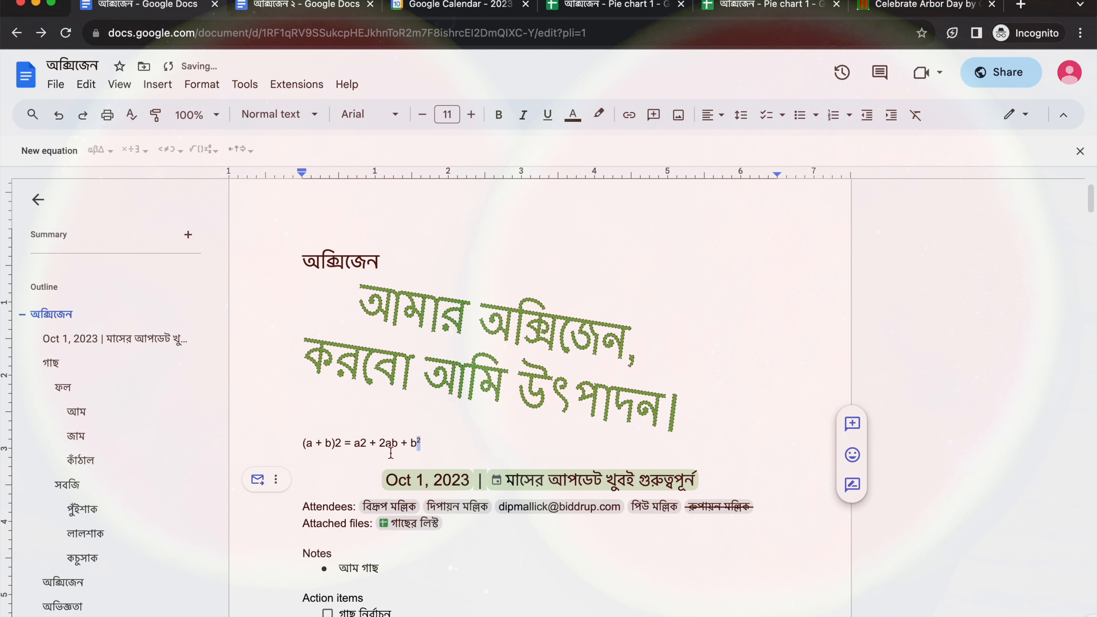
pyautogui.moveTo(360, 443); pyautogui.dragTo(367, 443)
pyautogui.click(201, 84)
pyautogui.moveTo(247, 116)
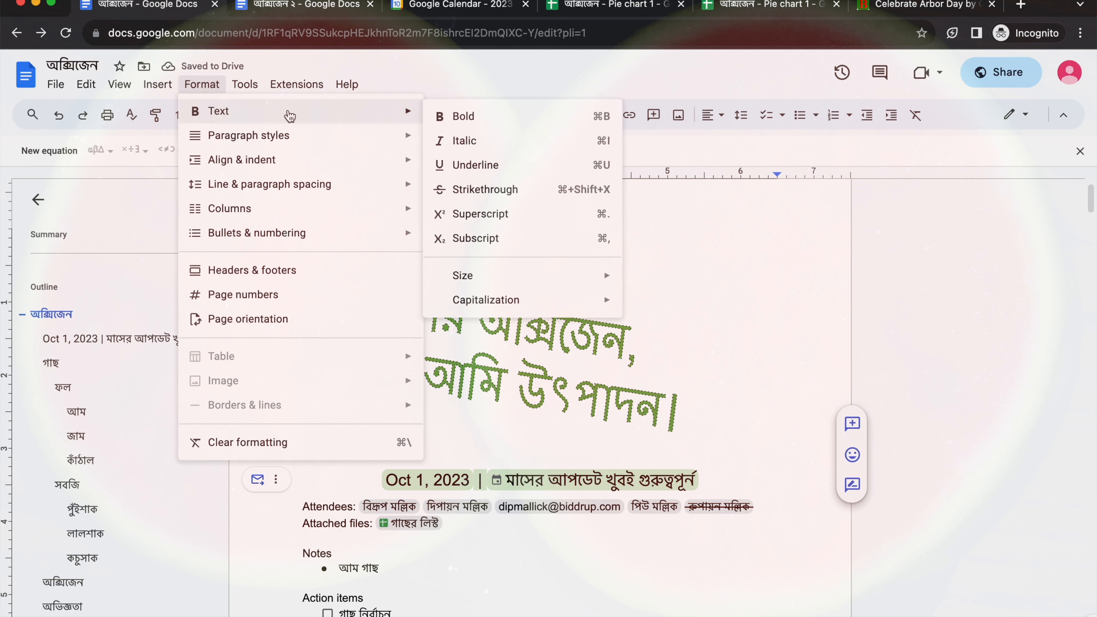
pyautogui.click(499, 215)
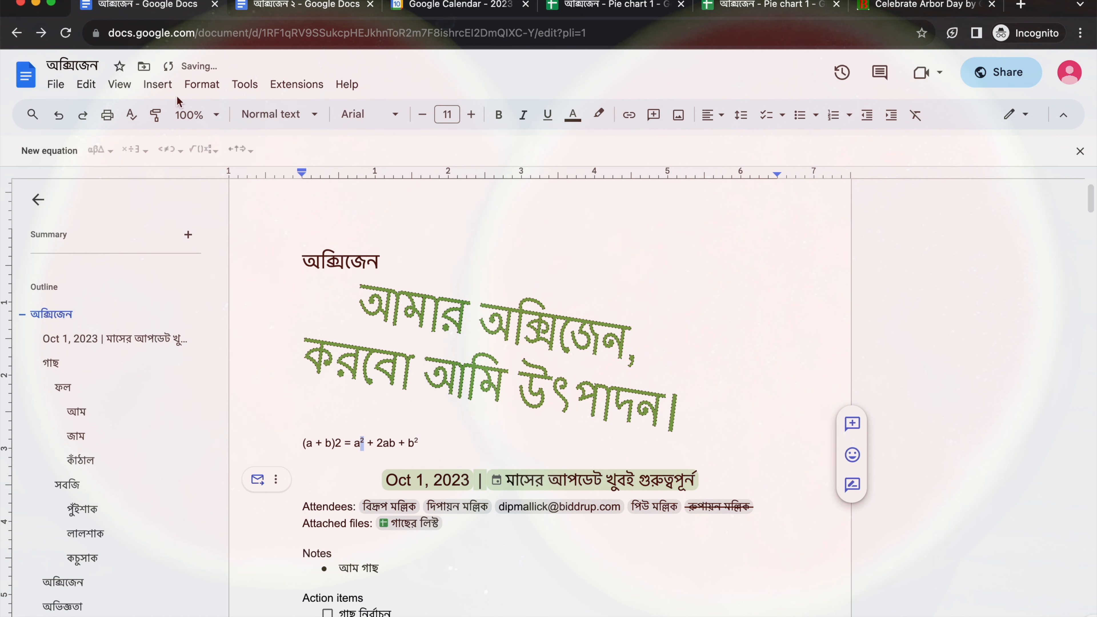
# Format the 2 following the parenthesis in (a + b)2 as superscript.
pyautogui.moveTo(335, 442); pyautogui.dragTo(341, 443)
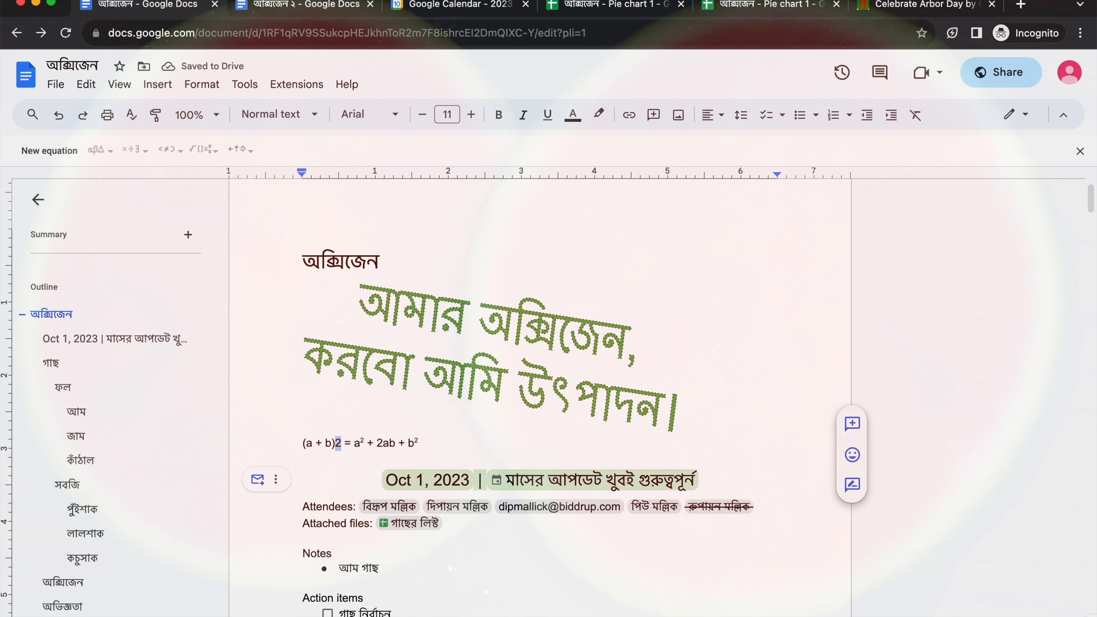
pyautogui.click(157, 84)
pyautogui.moveTo(190, 113)
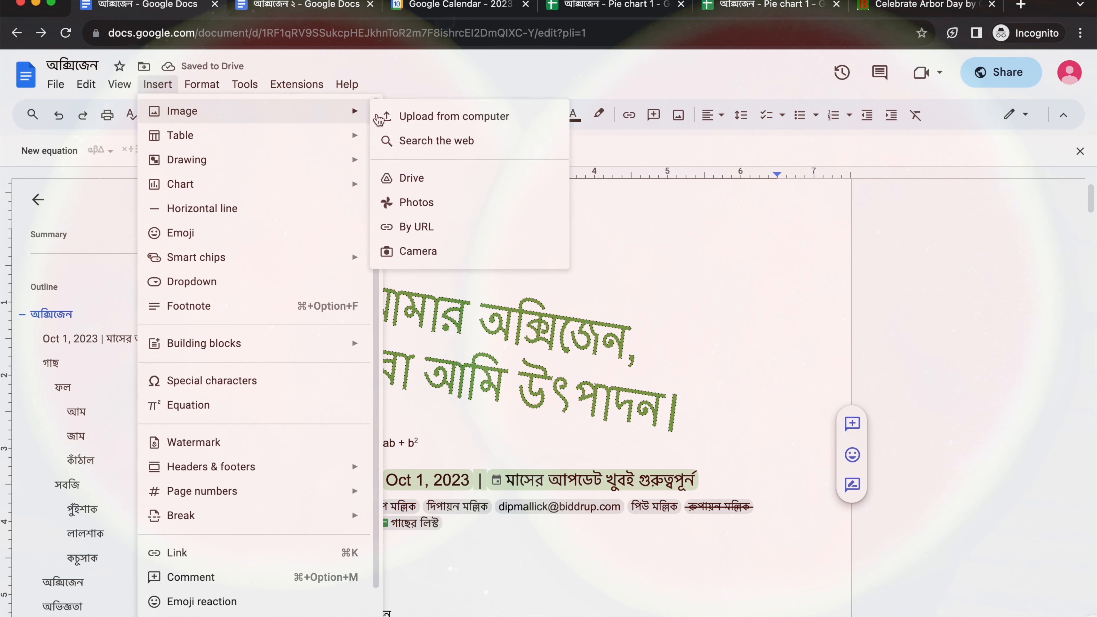
pyautogui.moveTo(193, 76)
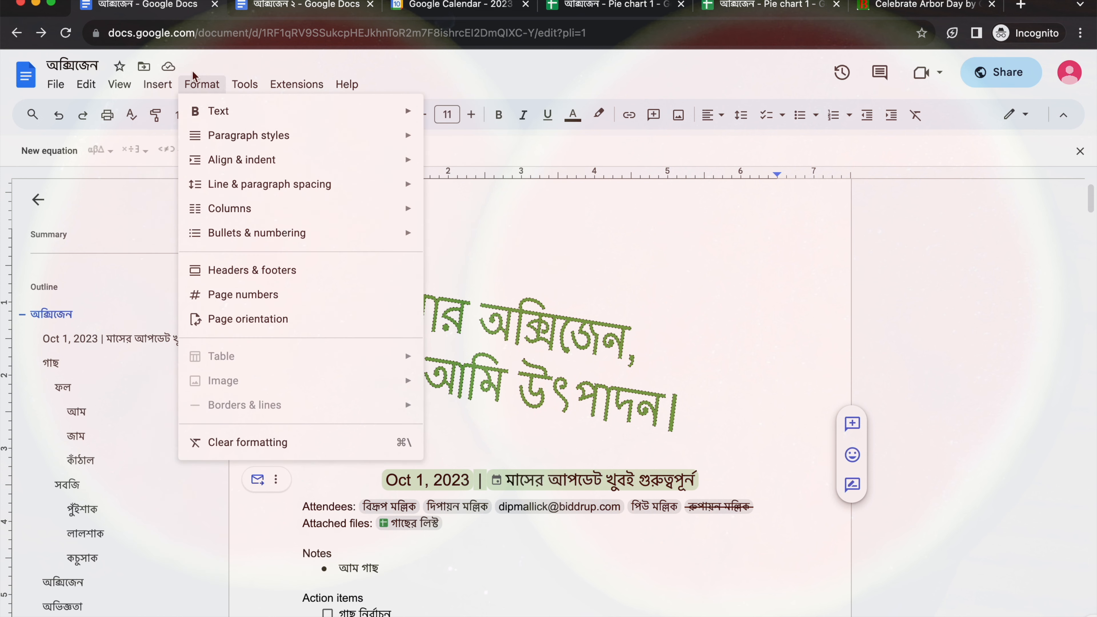
pyautogui.moveTo(314, 113)
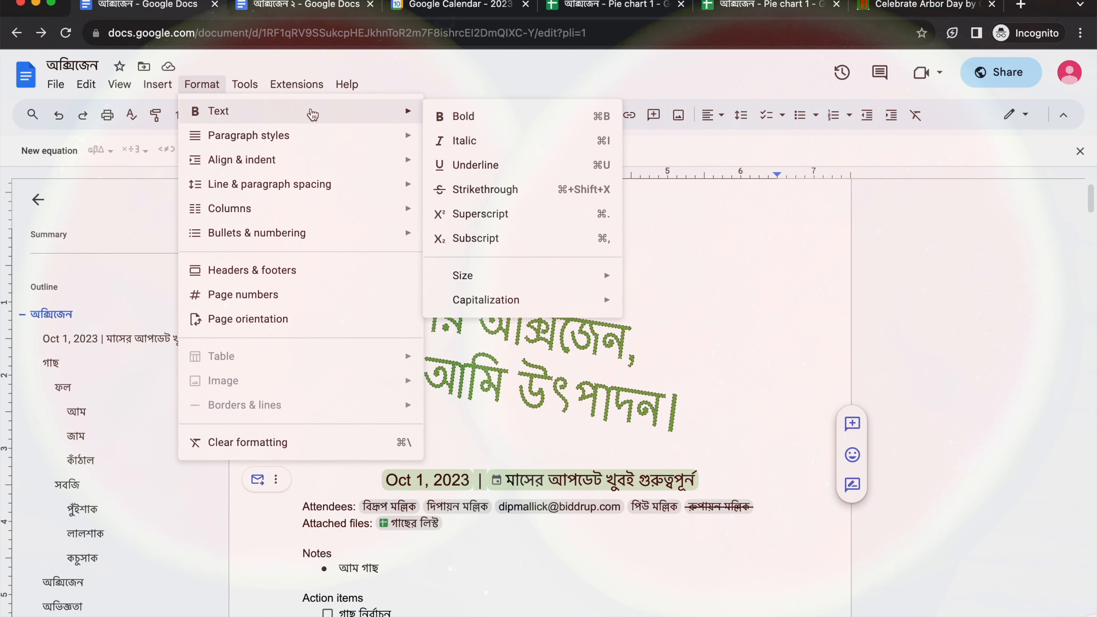
pyautogui.click(505, 221)
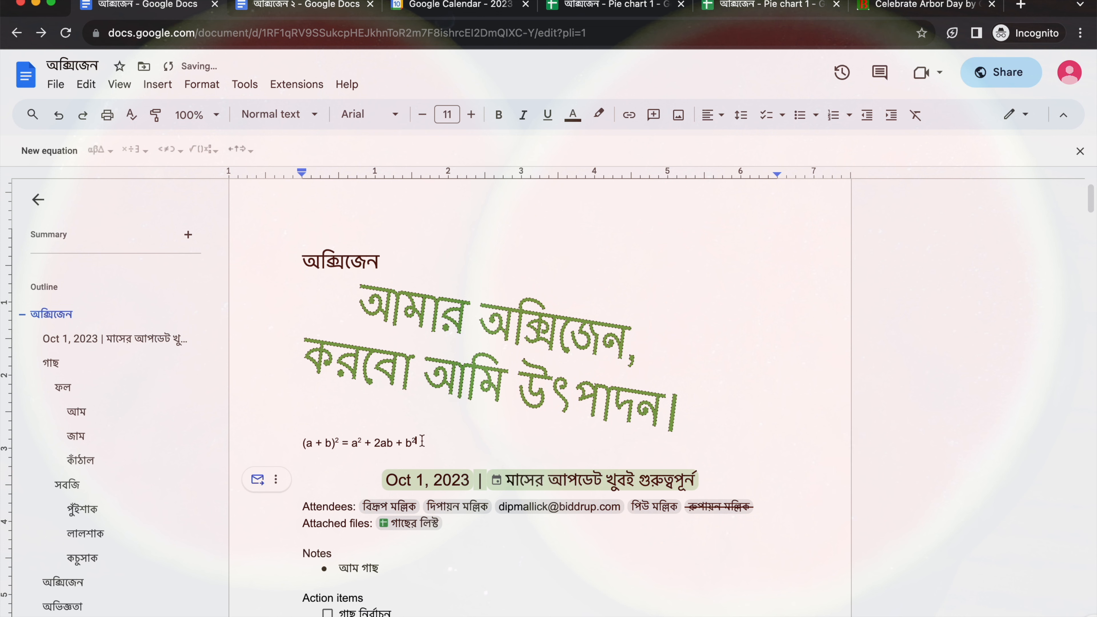
# Add two new lines after the formula and turn off superscript on the last one.
pyautogui.press('Return')
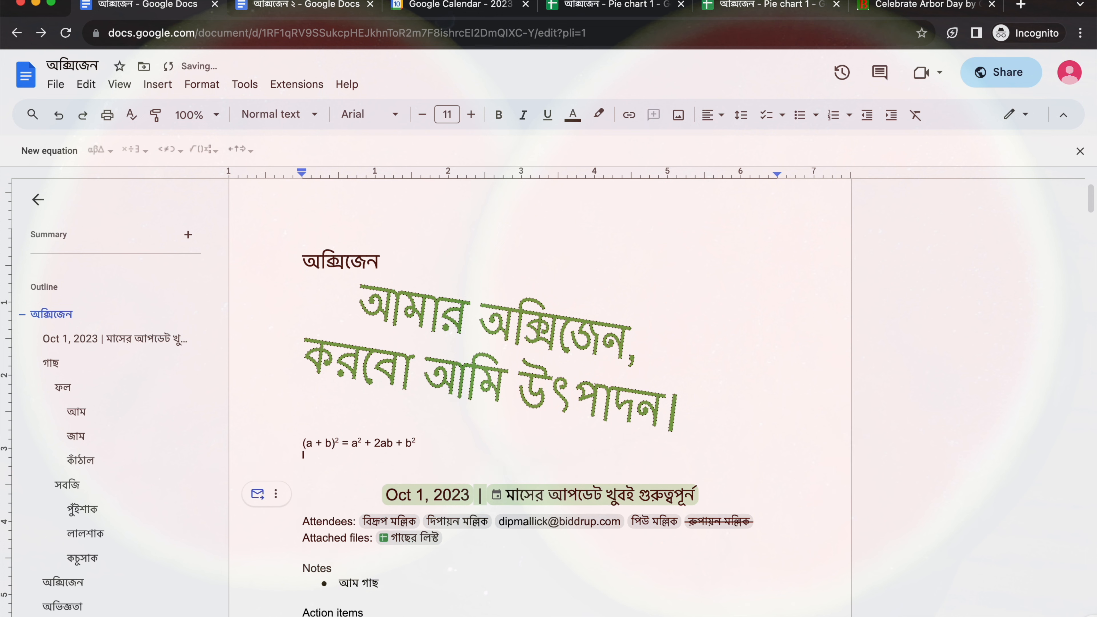
pyautogui.press('Return')
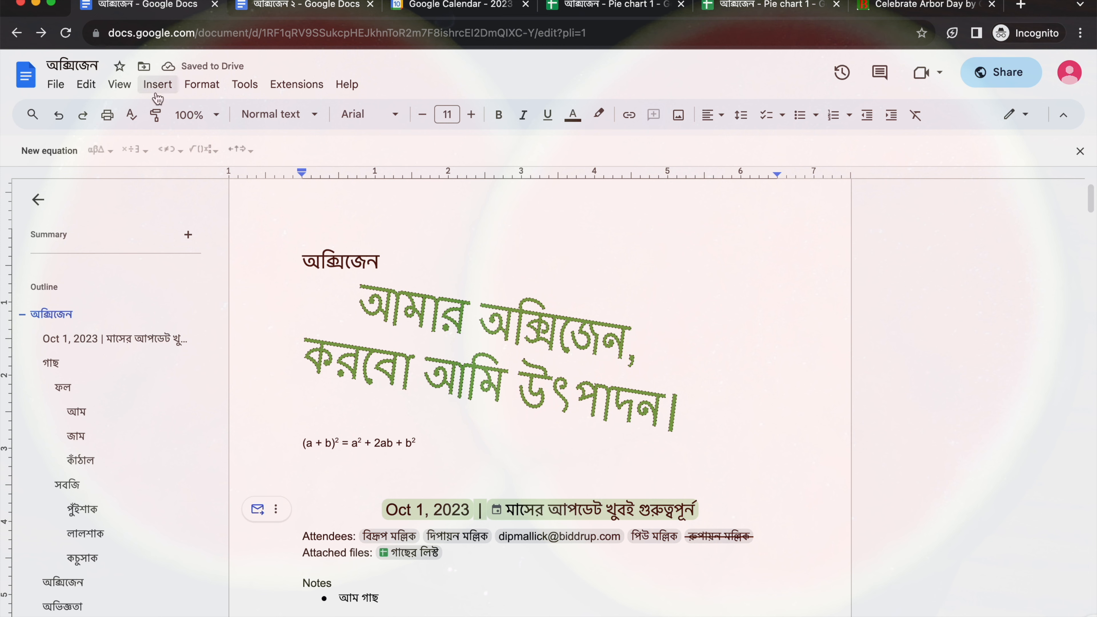
pyautogui.click(202, 85)
pyautogui.moveTo(220, 113)
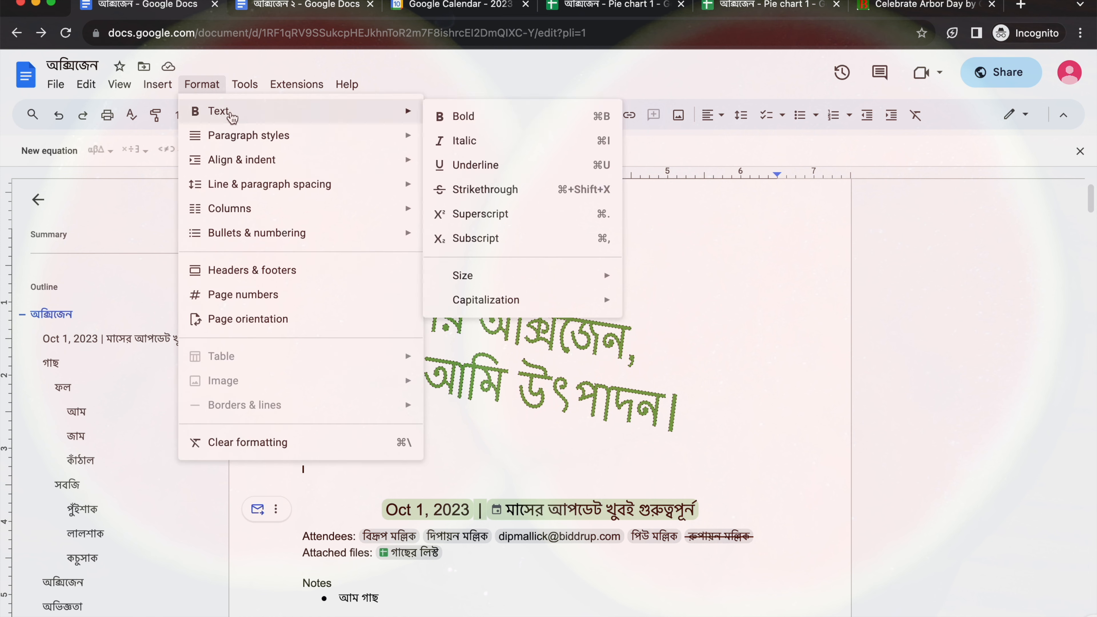
pyautogui.click(478, 215)
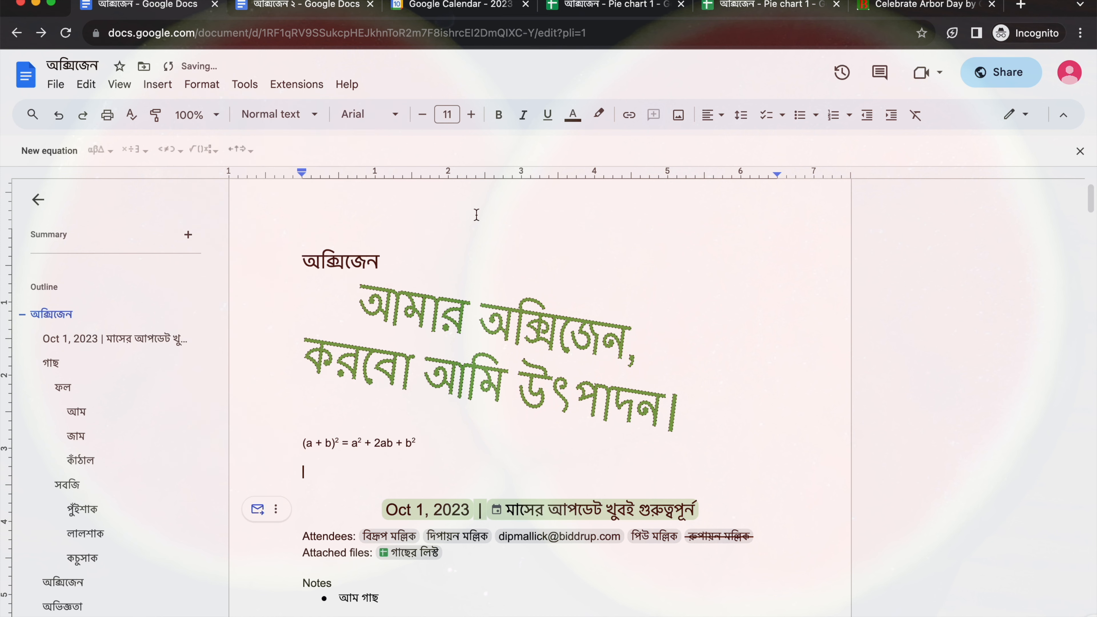
# Insert a line directly beneath the formula and write আম গাছ in Bengali, keeping the formula's superscript formatting.
pyautogui.click(315, 479)
pyautogui.press('Up')
pyautogui.press('Up')
pyautogui.press('Return')
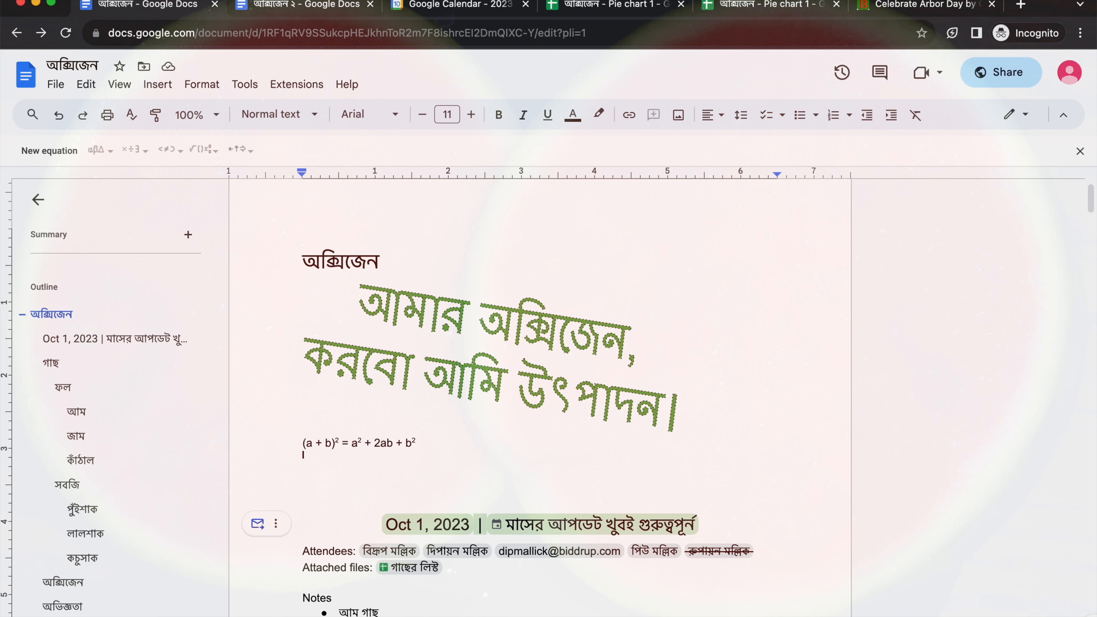
pyautogui.hotkey('ctrl', 'space')
pyautogui.write('am')
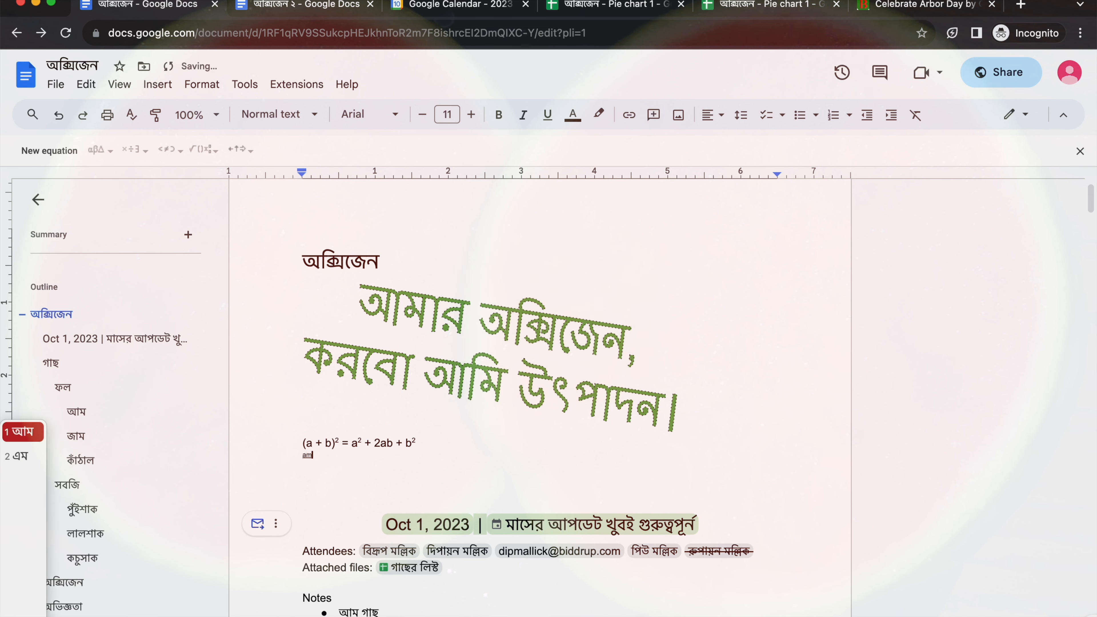
pyautogui.write(' gach')
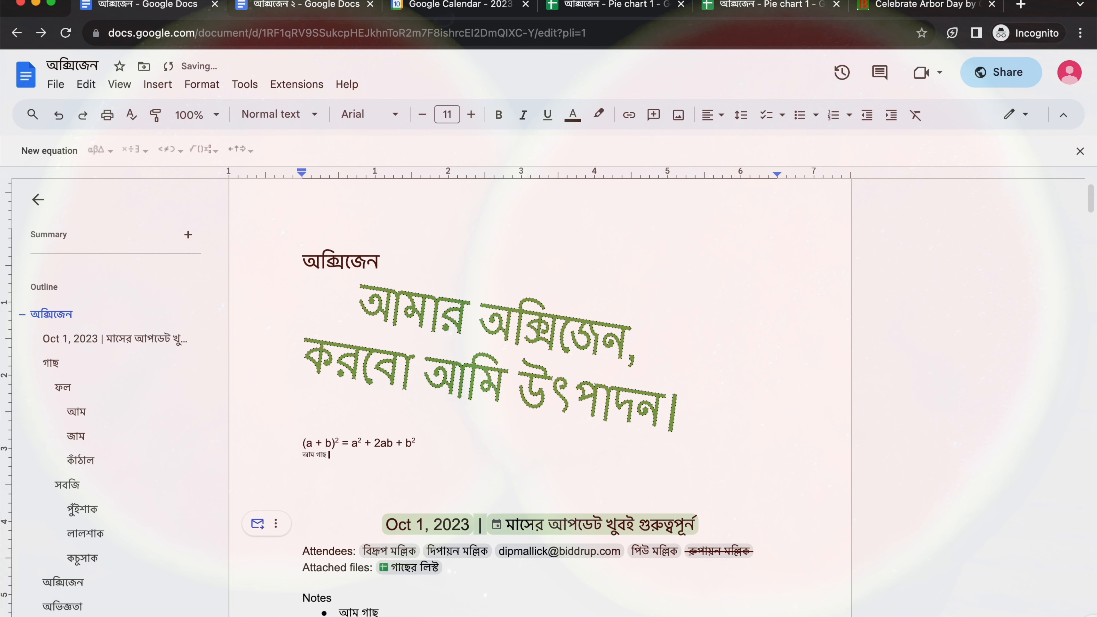
pyautogui.click(303, 455)
pyautogui.hotkey('shift', 'End')
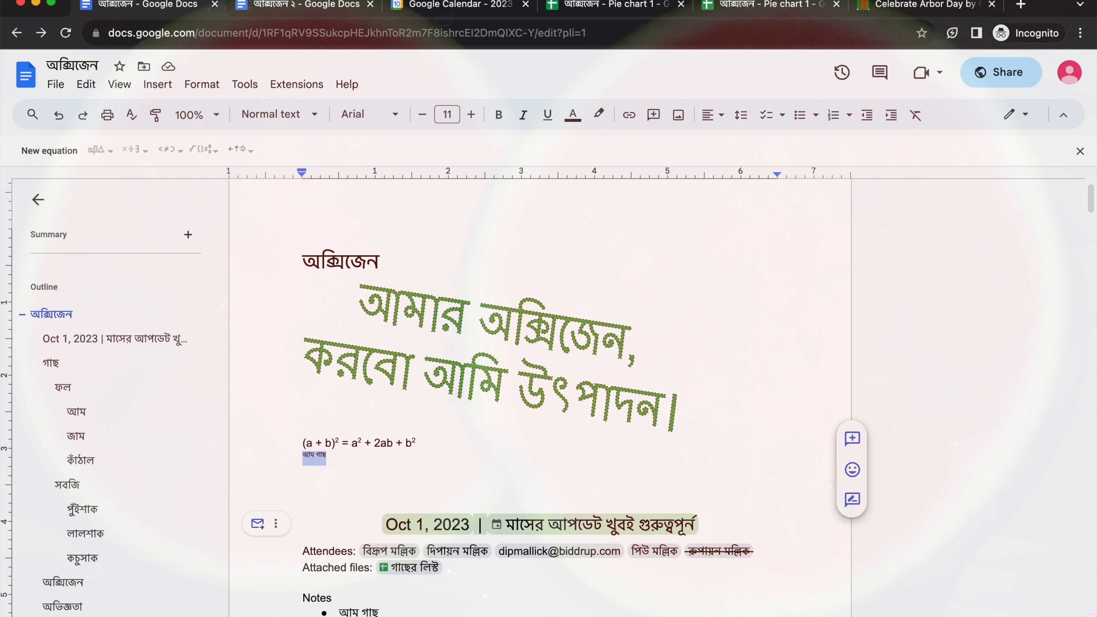
pyautogui.press('Right')
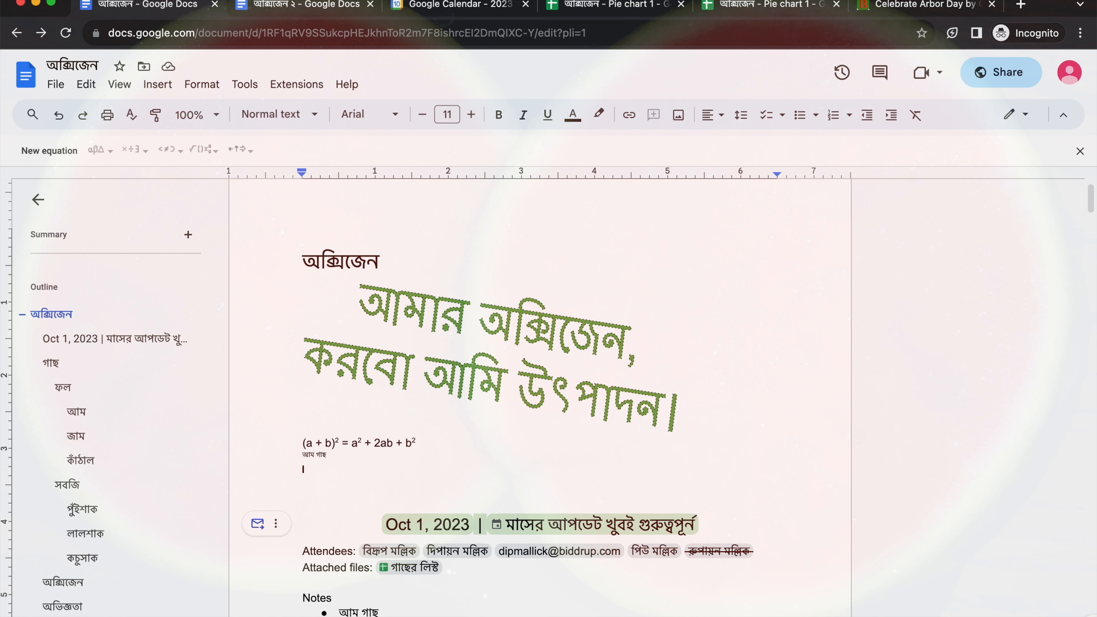
pyautogui.press('Down')
pyautogui.press('Down')
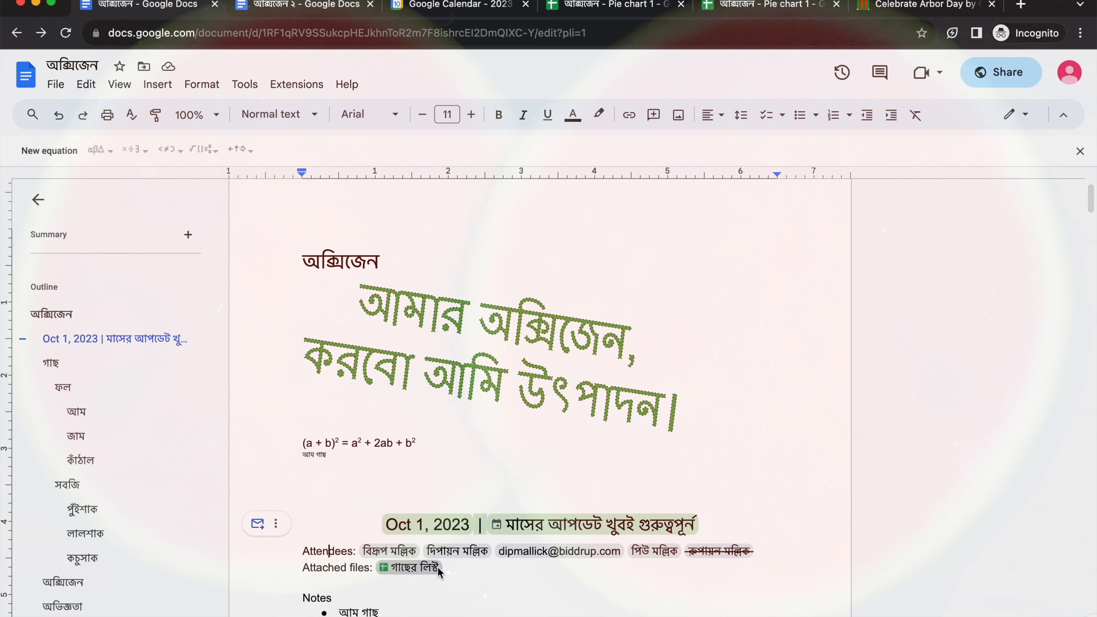
# Extend the আম গাছ bullet under Notes with the words নতুন করে লাগানো লাগবে।.
pyautogui.scroll(-3, 345, 607)
pyautogui.click(381, 474)
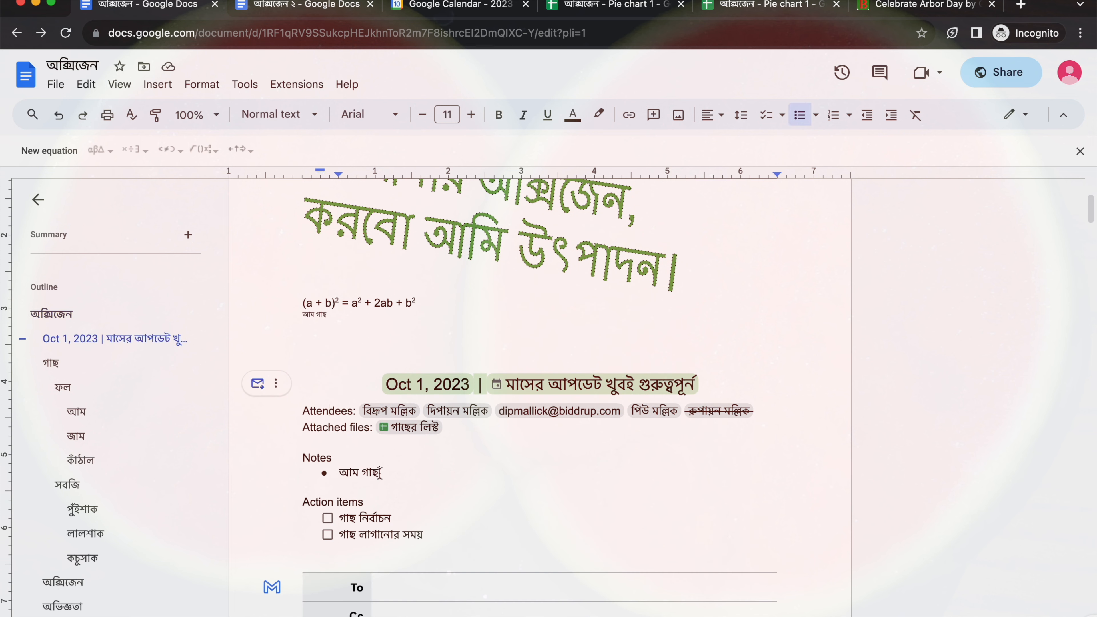
pyautogui.write('নতুন করে।')
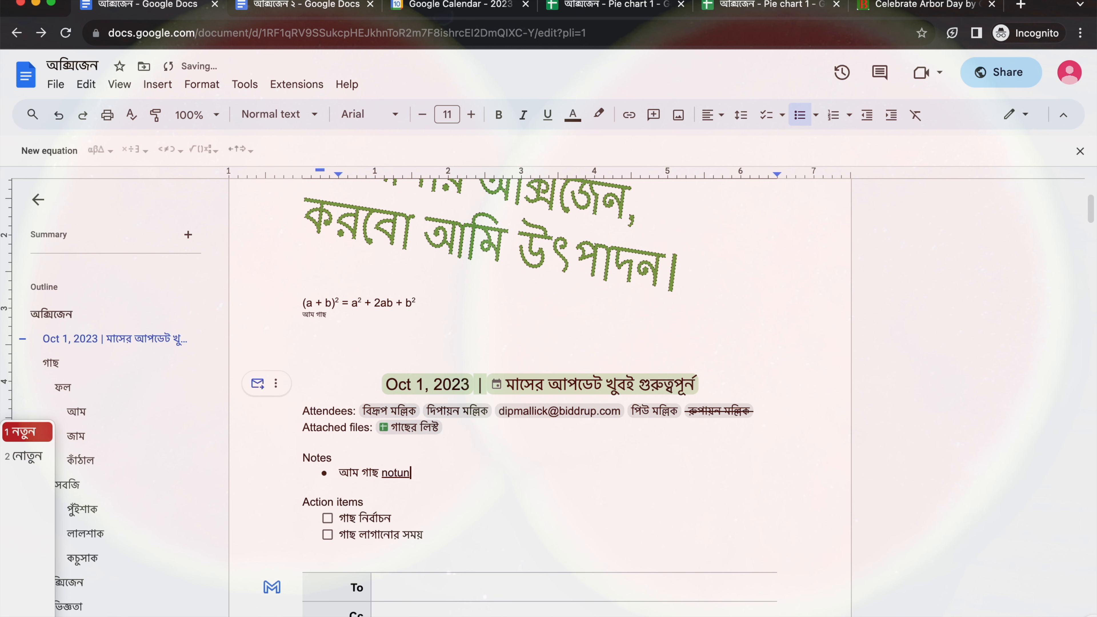
pyautogui.write('াগানো ')
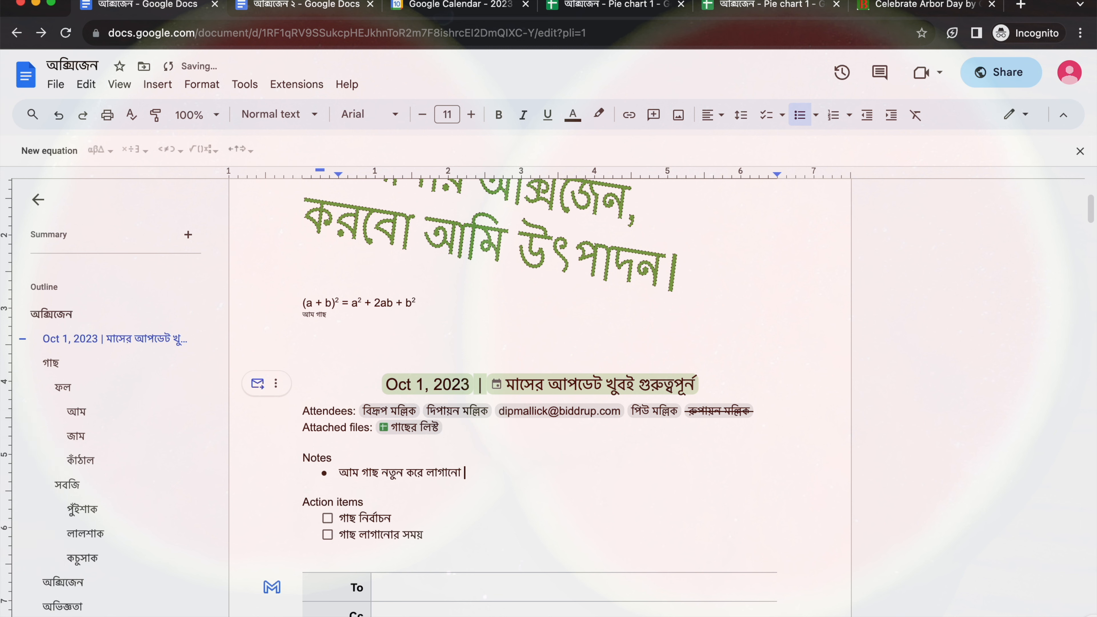
pyautogui.write('aলাগবে।')
# Continue the small superscript line beneath the formula with নতুন করে লাগান লাগবে।.
pyautogui.click(352, 320)
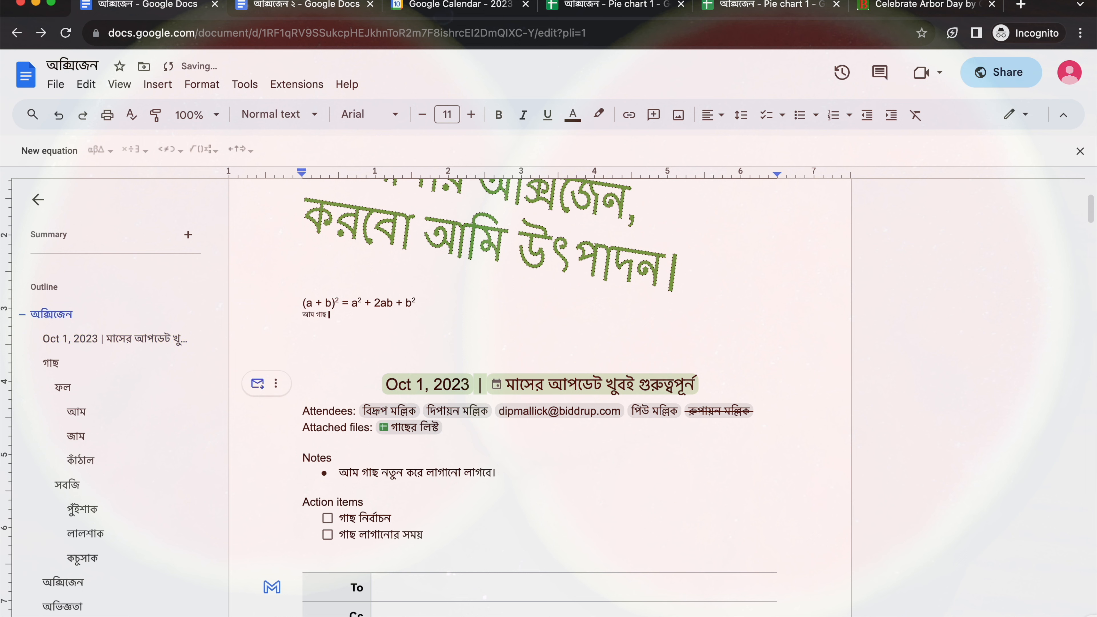
pyautogui.write('নতুন করে la')
pyautogui.write('gan lagbe.')
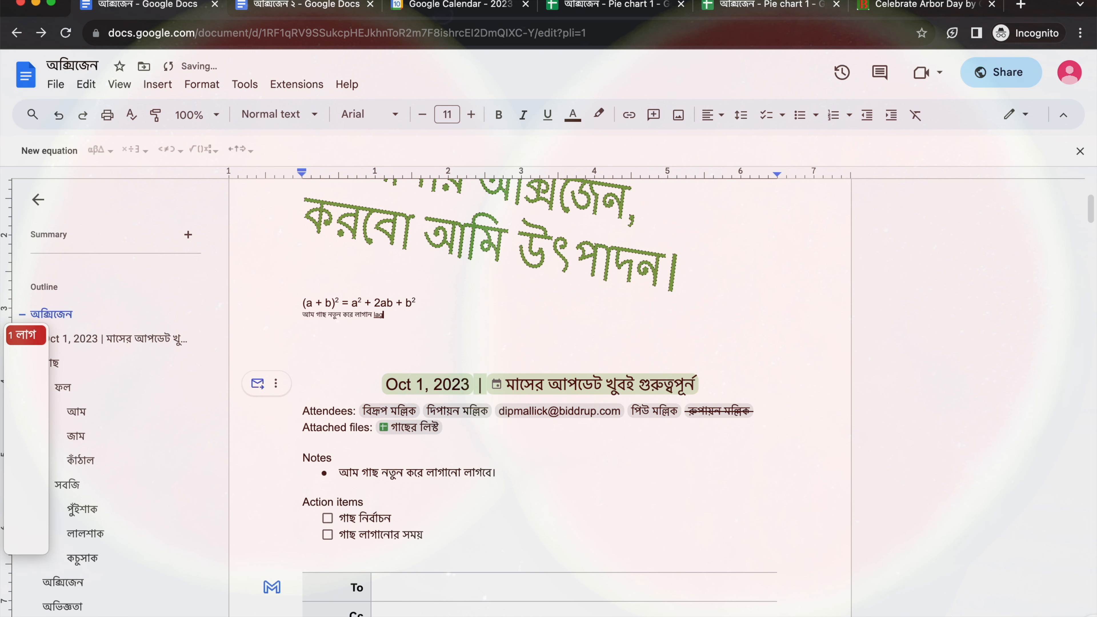
pyautogui.press('space')
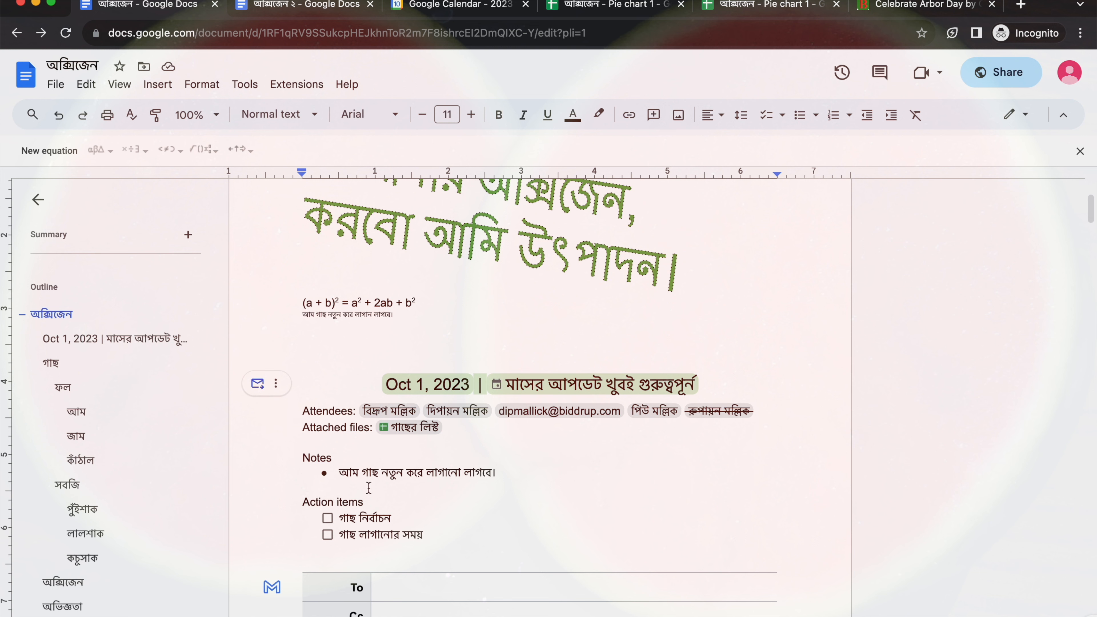
# Remove the superscript formatting from the whole Bengali sentence beneath the formula.
pyautogui.click(394, 473)
pyautogui.click(301, 314)
pyautogui.hotkey('shift', 'Down')
pyautogui.hotkey('shift', 'Left')
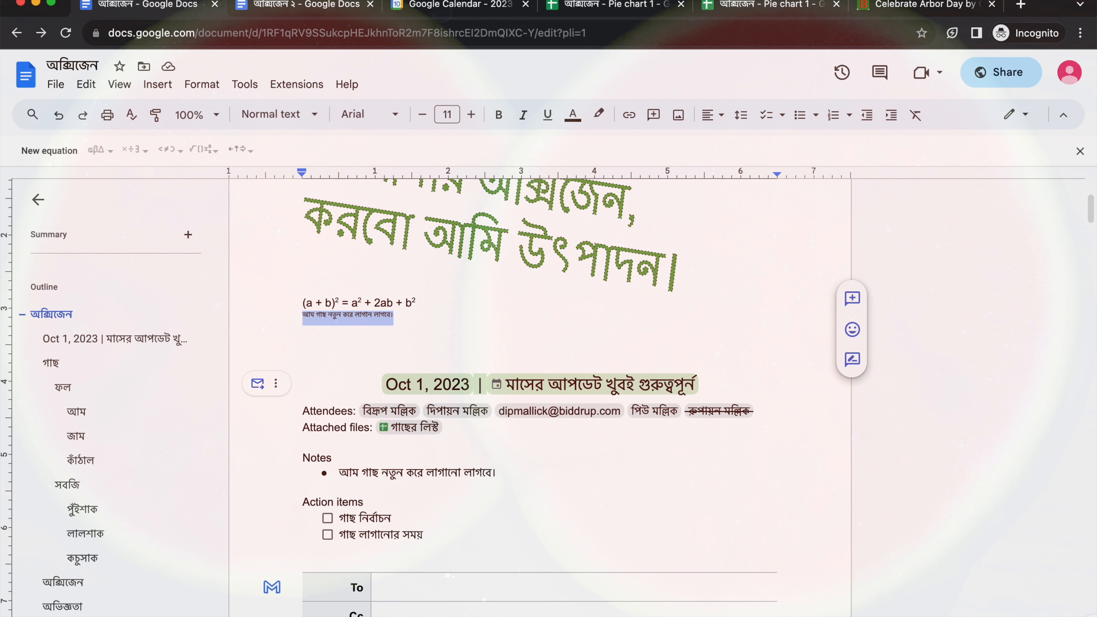
pyautogui.click(201, 85)
pyautogui.moveTo(217, 111)
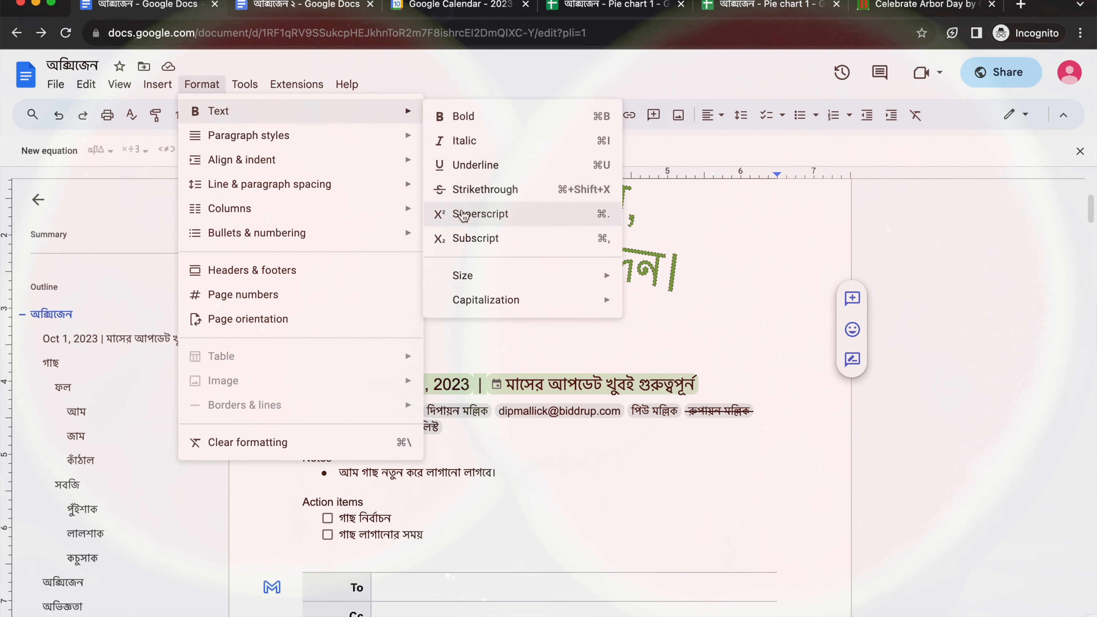
pyautogui.click(462, 211)
pyautogui.click(474, 325)
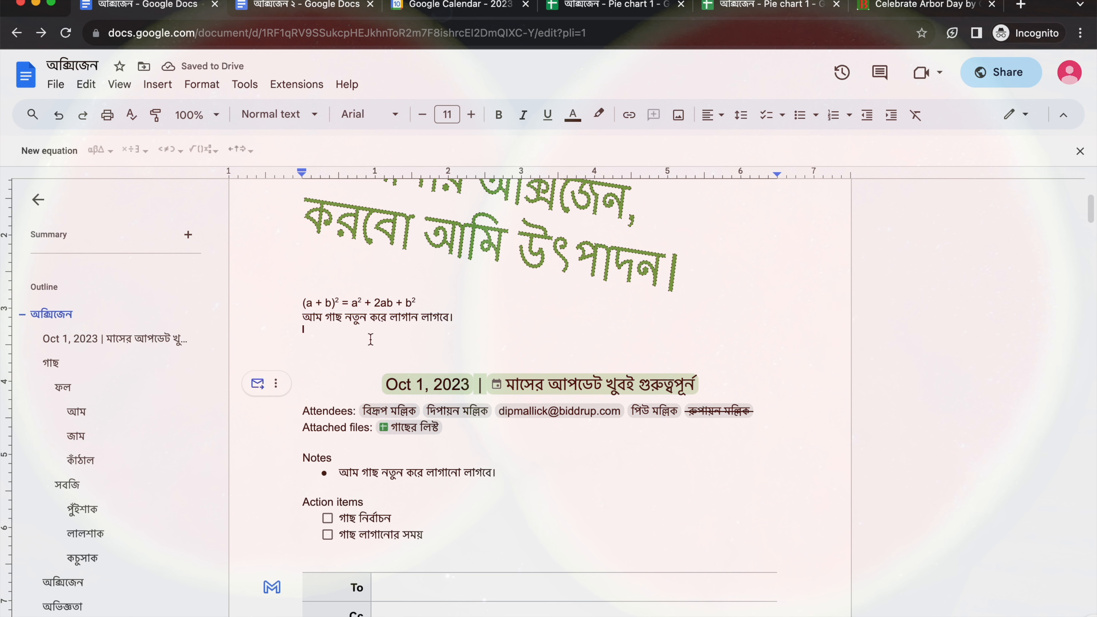
# Insert a blank line between the formula and the Bengali sentence beneath it.
pyautogui.press('Up')
pyautogui.press('Return')
pyautogui.press('Up')
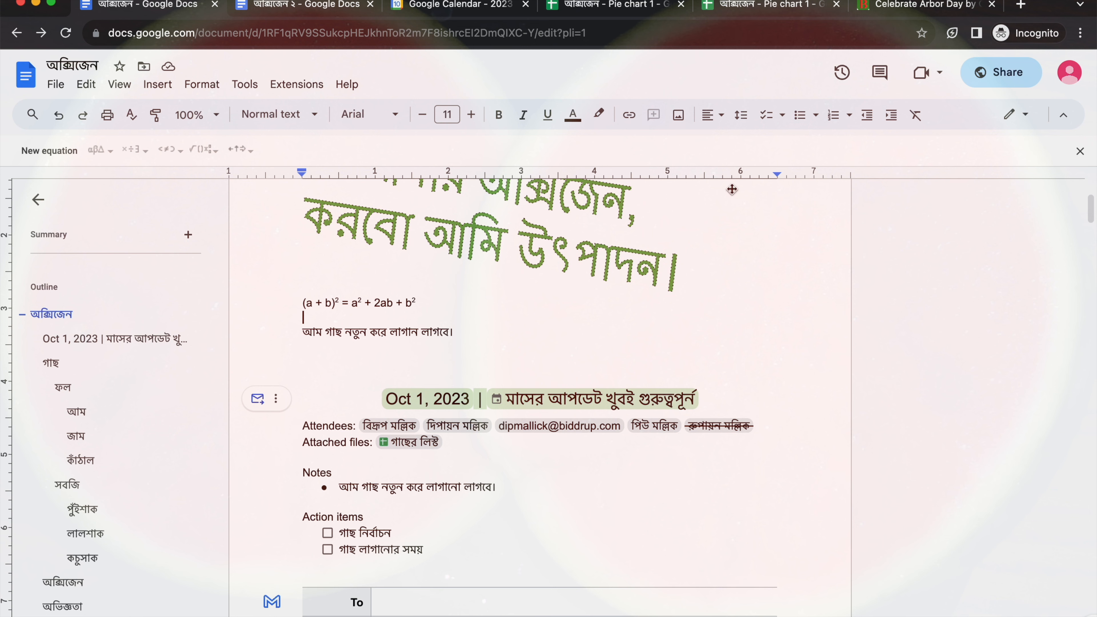
# Hide the equation toolbar, bring it back once, and leave it hidden.
pyautogui.click(1083, 153)
pyautogui.click(119, 84)
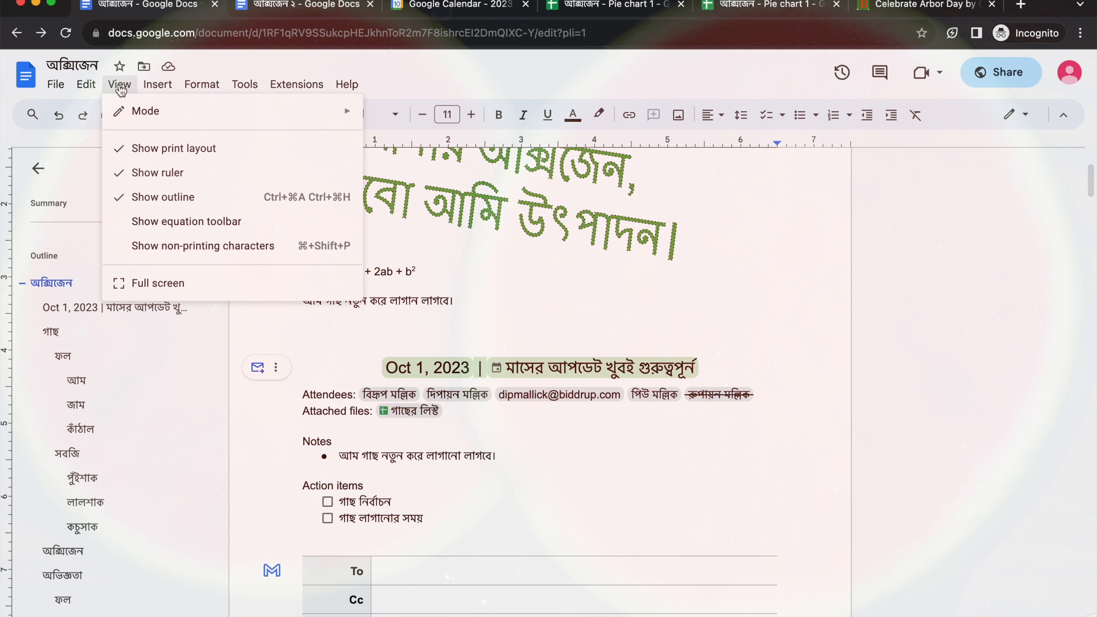
pyautogui.click(150, 225)
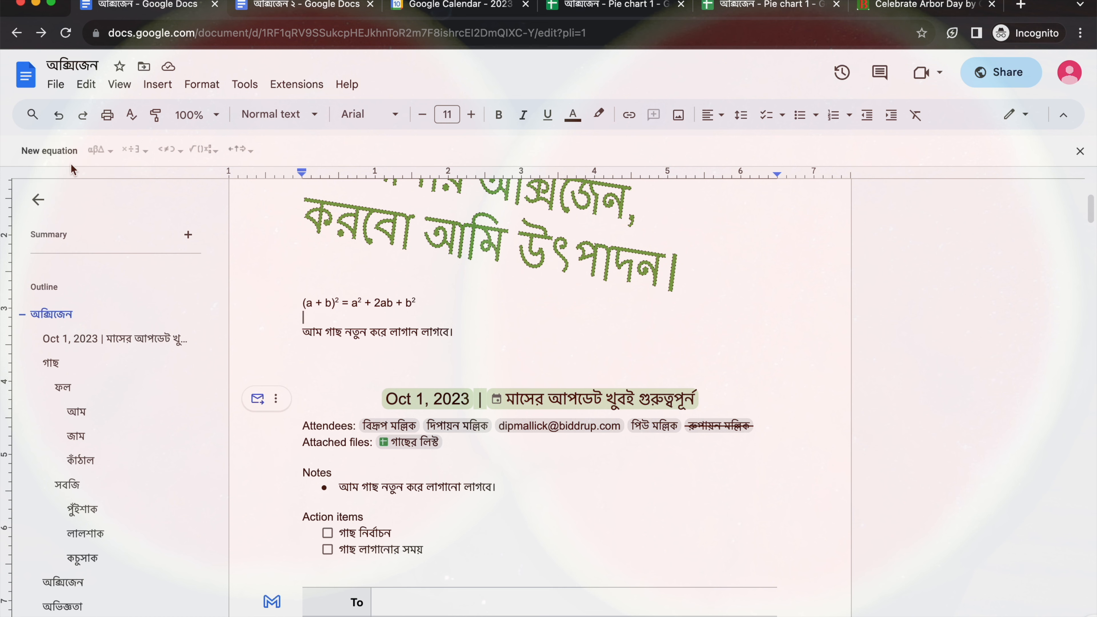
pyautogui.click(1080, 151)
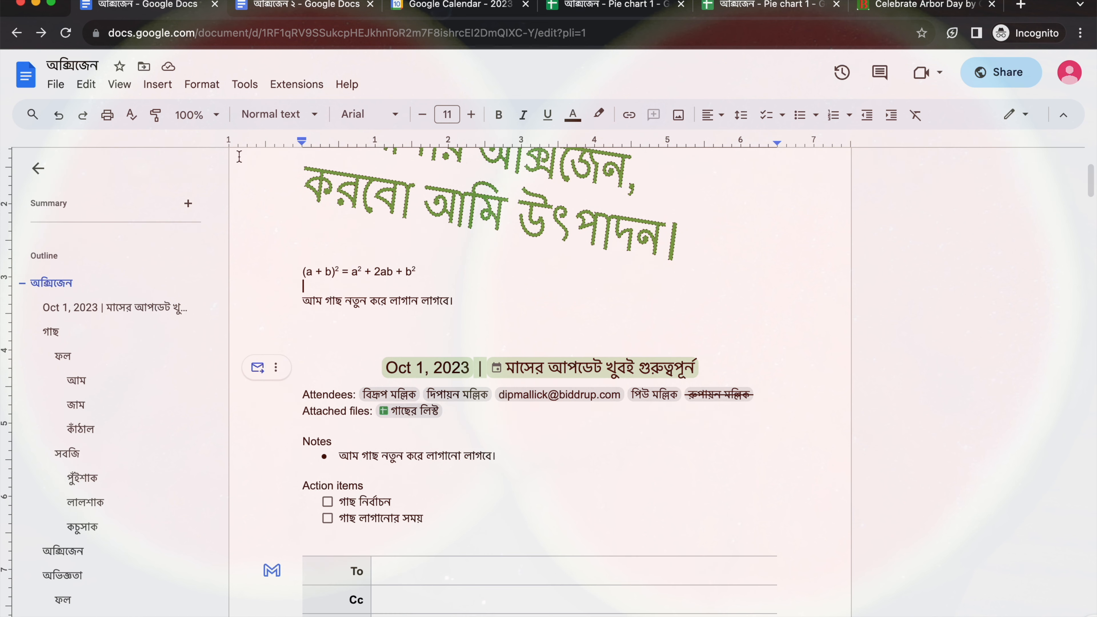
# Show the equation toolbar and start a new equation on the blank line beneath the superscript formula.
pyautogui.click(157, 84)
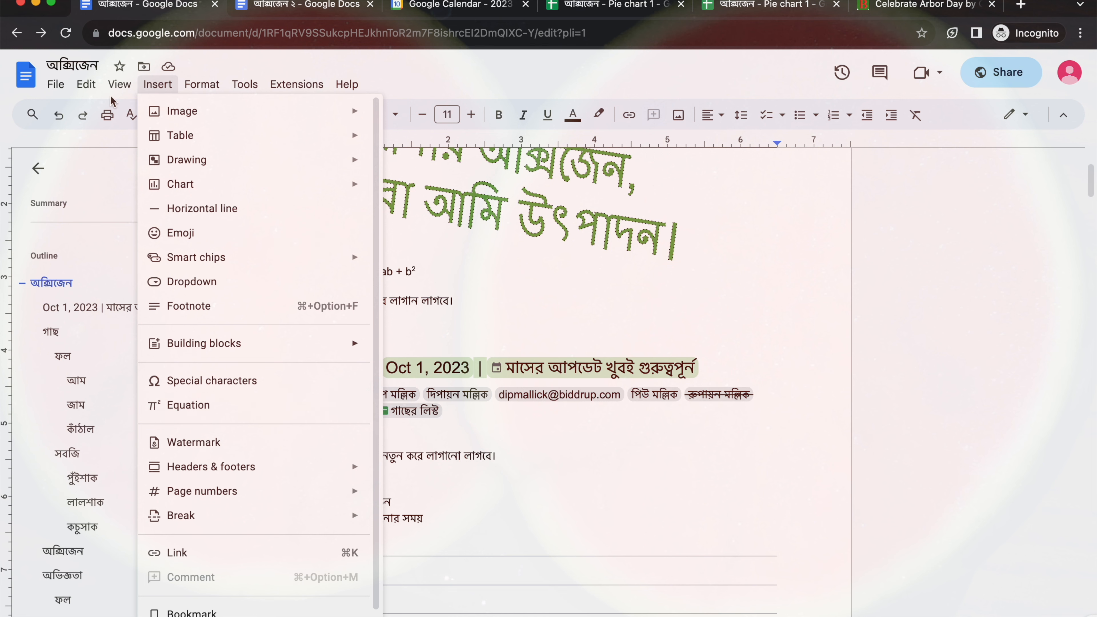
pyautogui.moveTo(119, 78)
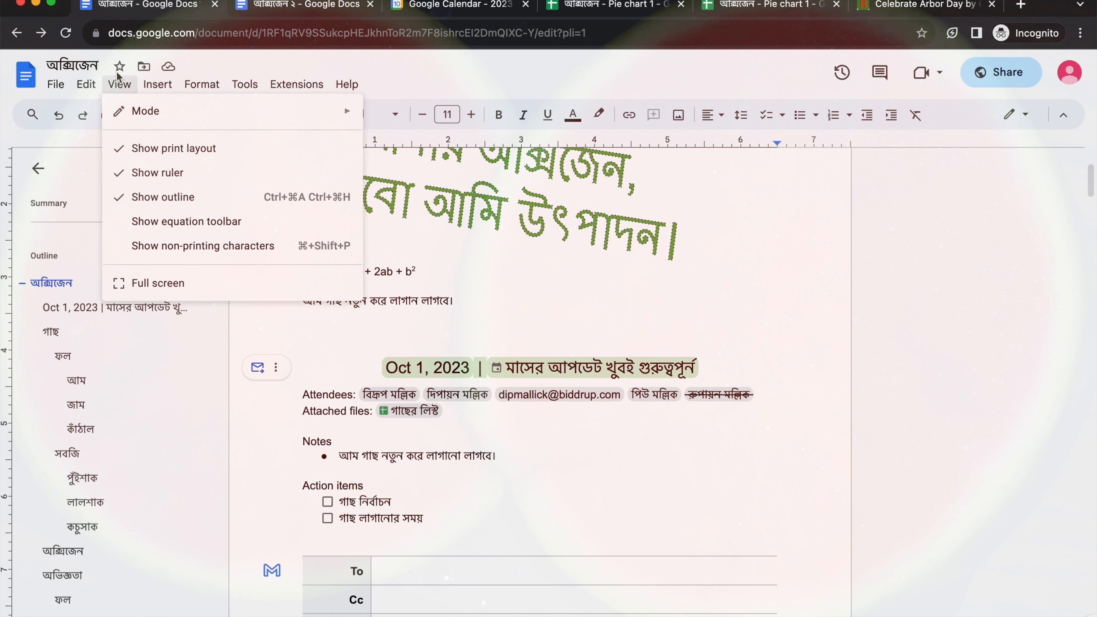
pyautogui.click(151, 225)
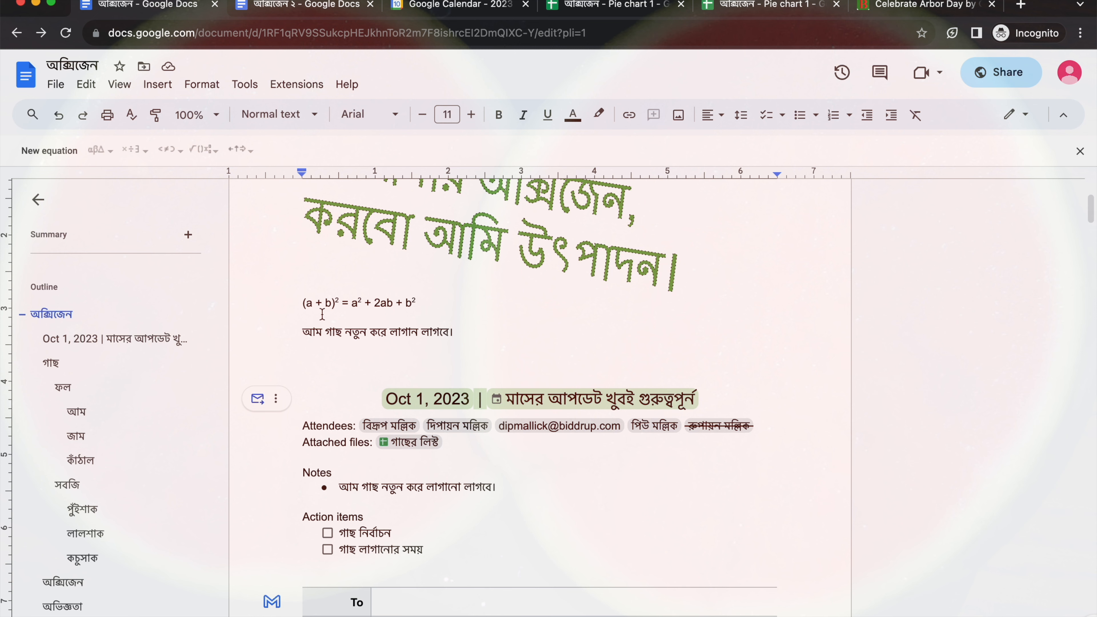
pyautogui.click(50, 151)
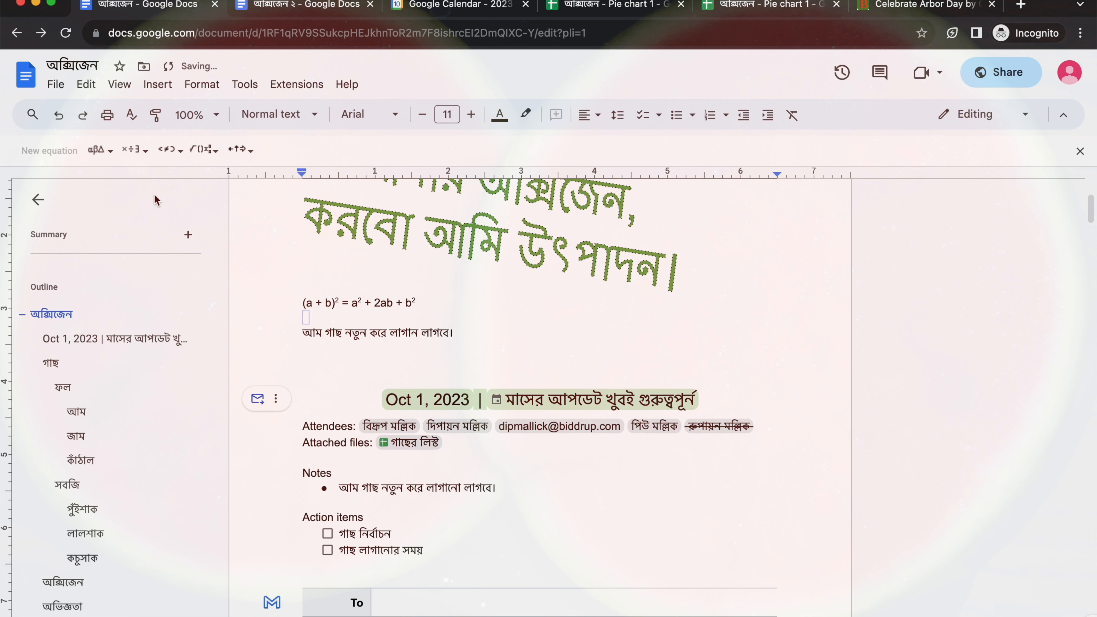
# Examine the equation symbol sets for Greek letters, miscellaneous operations, relations, math operations and arrows.
pyautogui.click(100, 150)
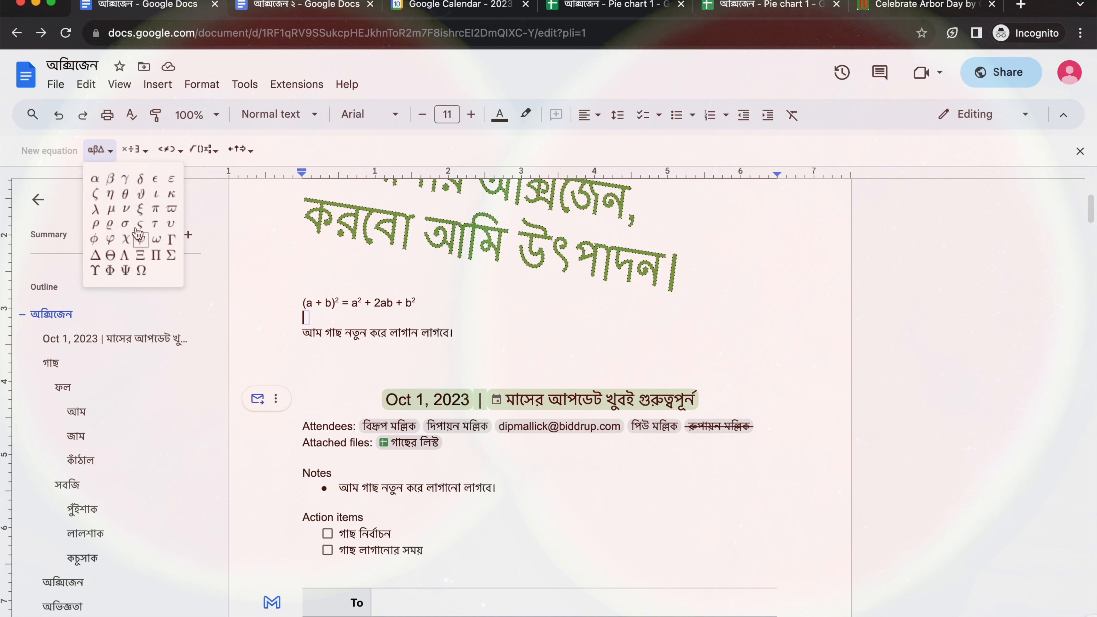
pyautogui.click(144, 151)
pyautogui.click(145, 155)
pyautogui.click(144, 155)
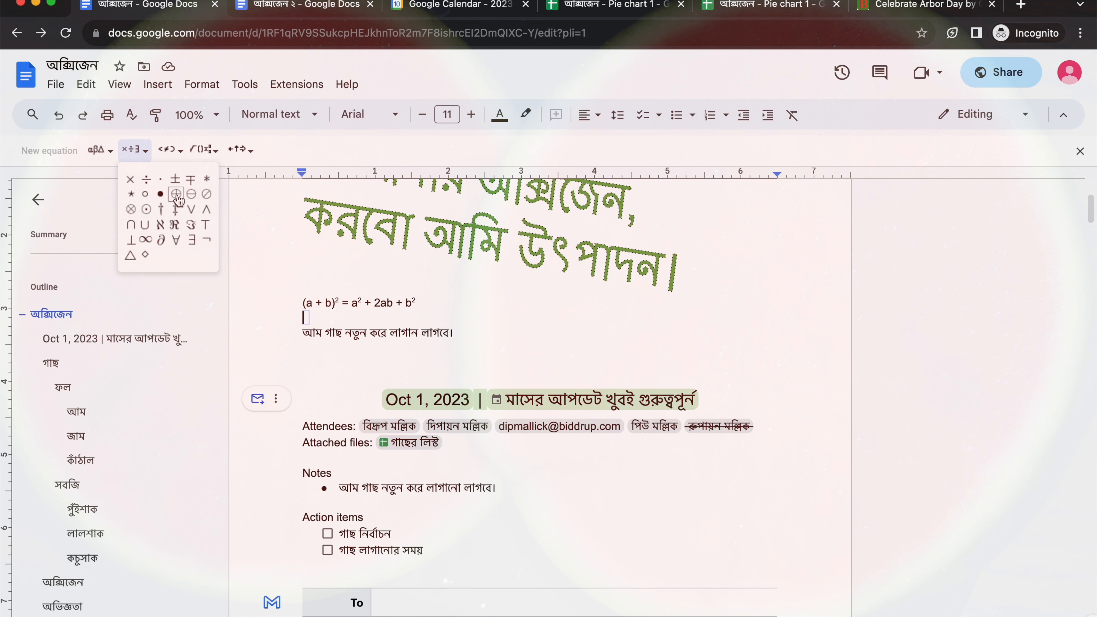
pyautogui.click(170, 150)
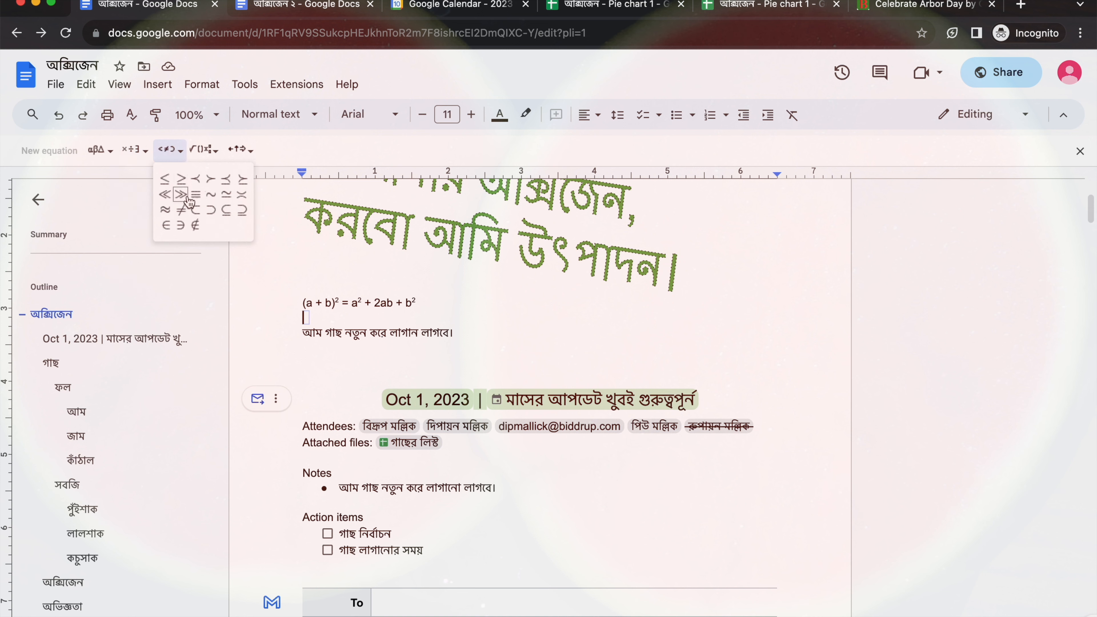
pyautogui.click(215, 159)
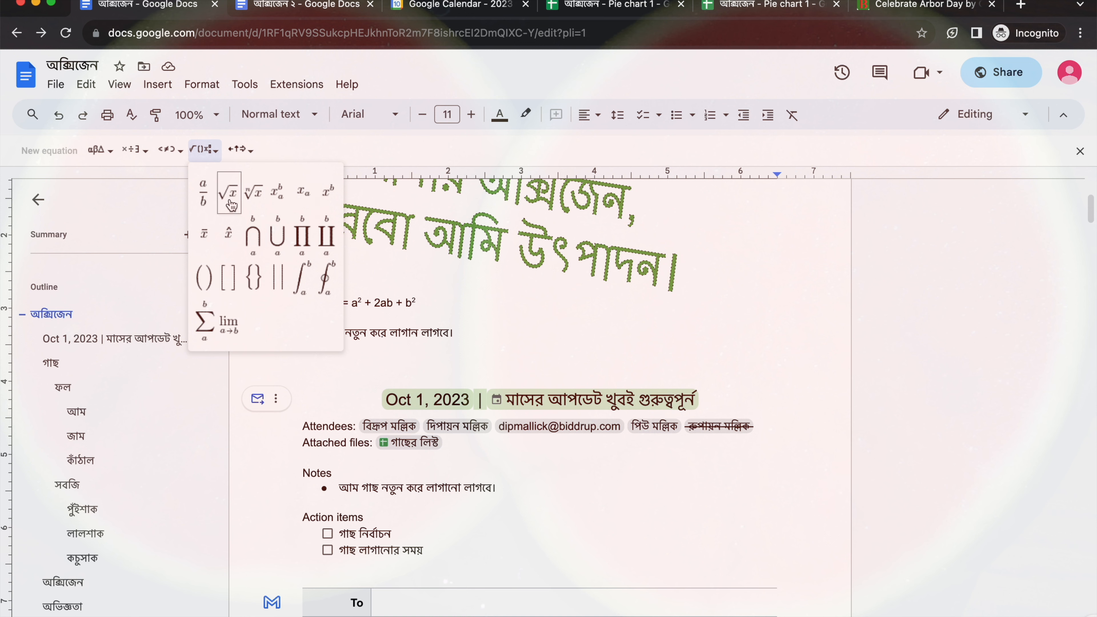
pyautogui.click(246, 156)
pyautogui.moveTo(216, 157)
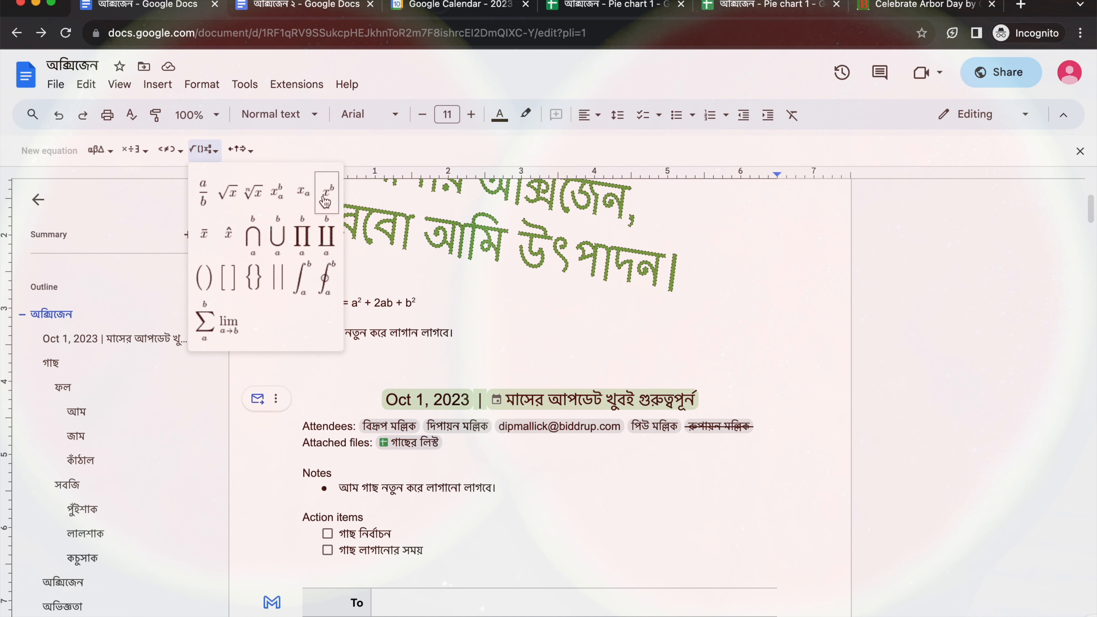
pyautogui.click(344, 311)
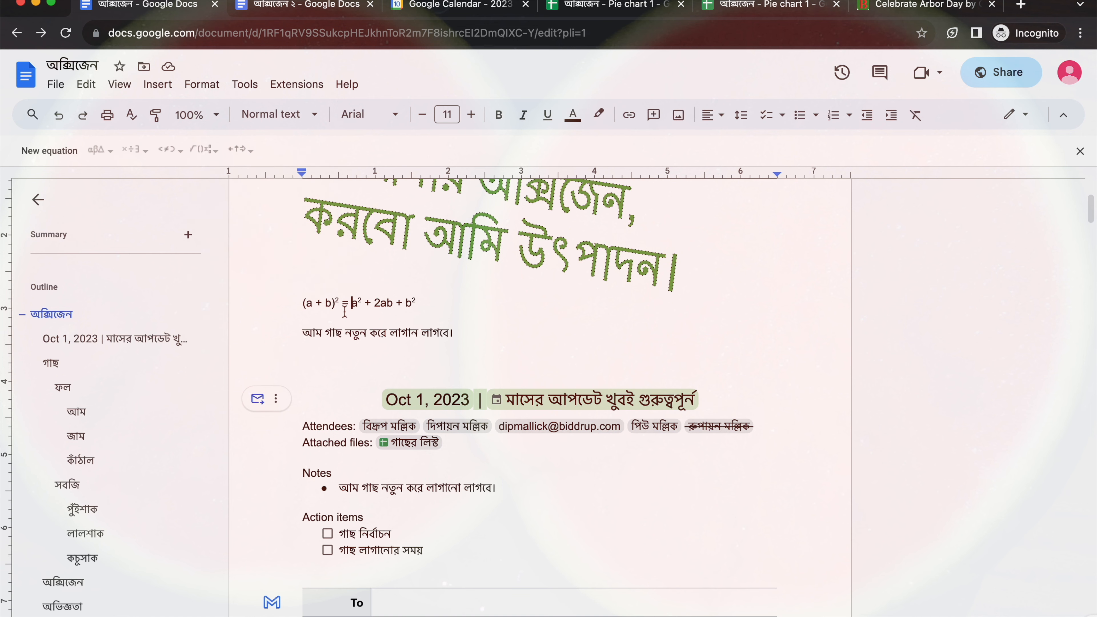
# Enter (a + b) in the empty equation beneath the formula.
pyautogui.click(307, 320)
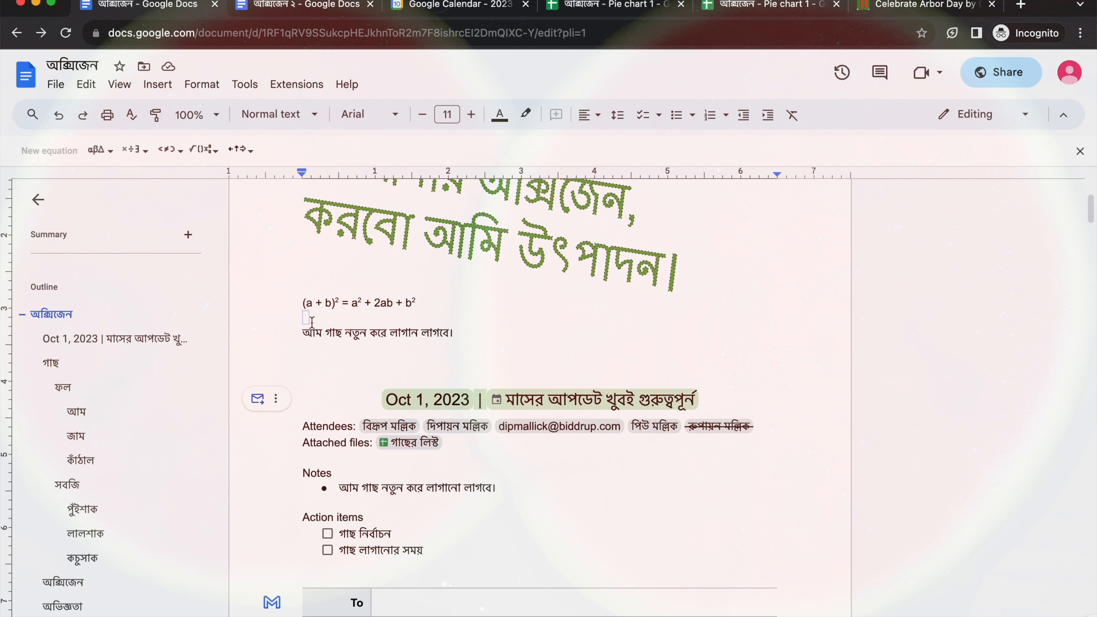
pyautogui.write('a')
pyautogui.press('Escape')
pyautogui.press('BackSpace')
pyautogui.hotkey('ctrl', 'space')
pyautogui.write('(a +')
pyautogui.press('BackSpace')
pyautogui.press('BackSpace')
pyautogui.press('BackSpace')
pyautogui.write('+ b)')
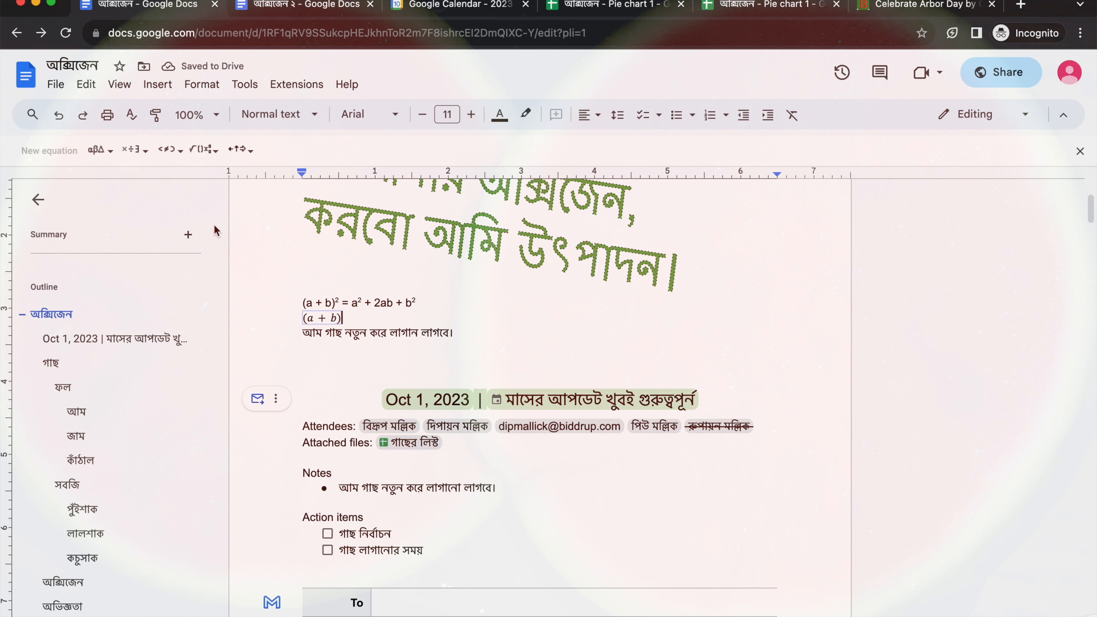
# Try adding a superscript template after (a + b) and clear the equation's contents.
pyautogui.click(218, 153)
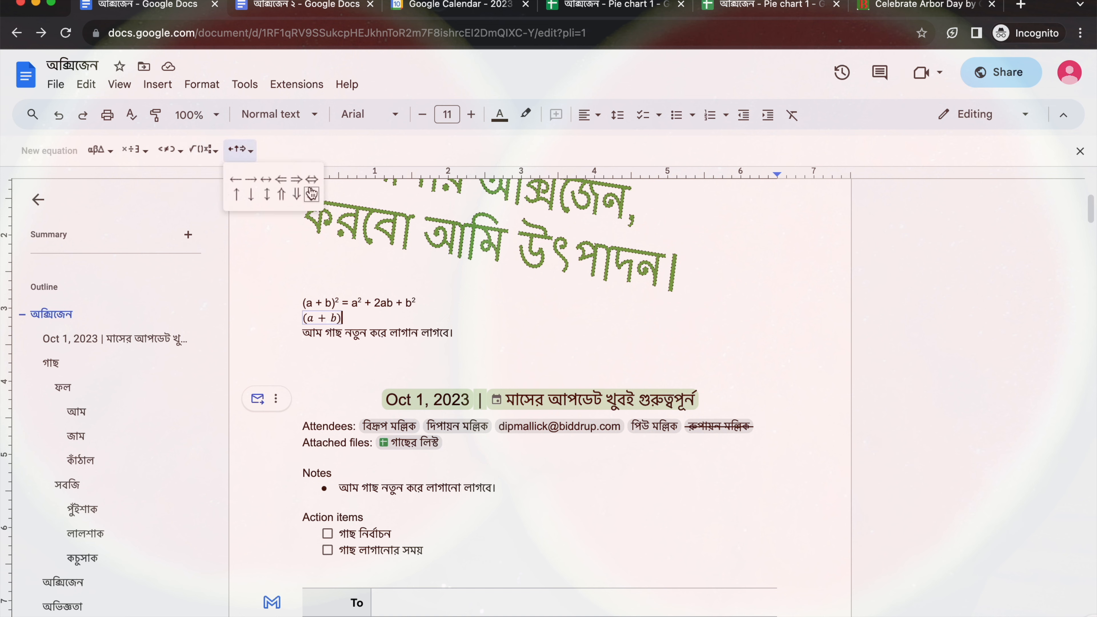
pyautogui.moveTo(241, 152)
pyautogui.moveTo(203, 150)
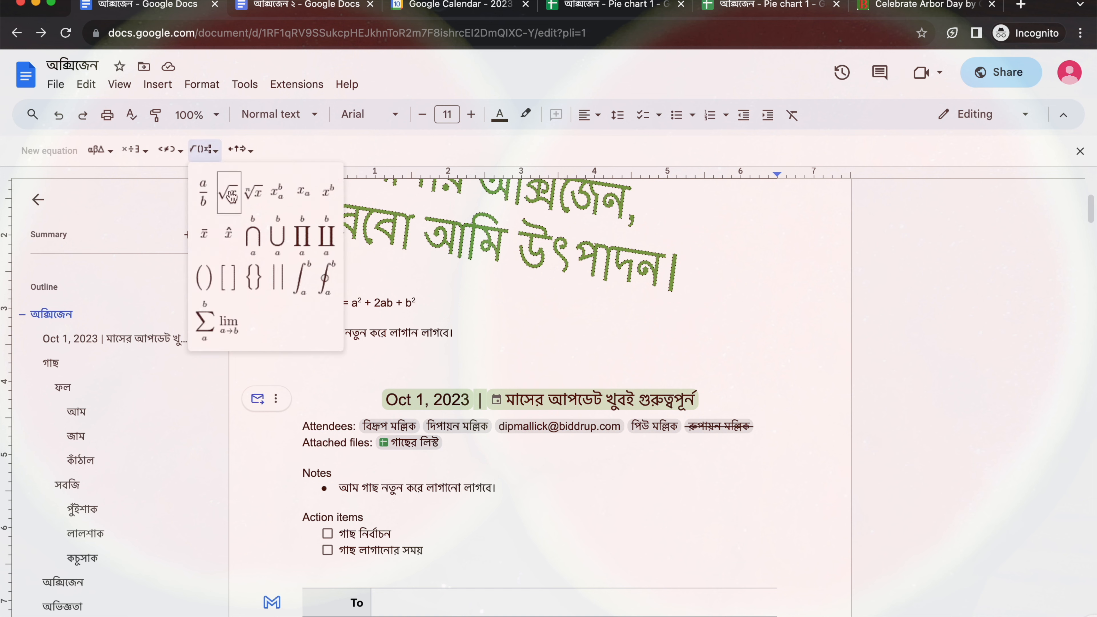
pyautogui.click(325, 192)
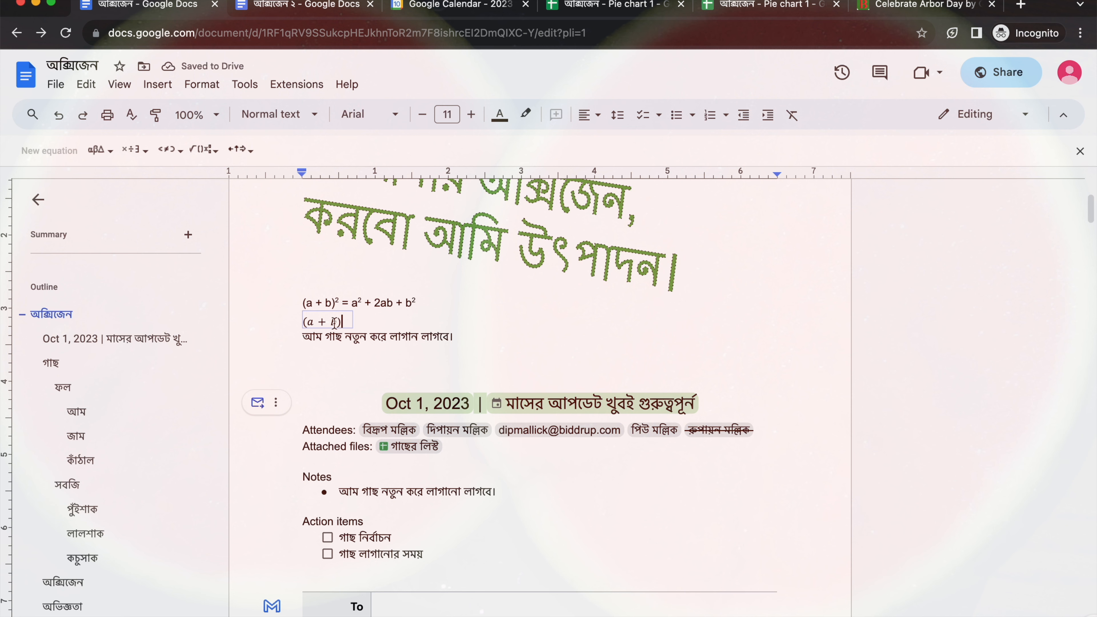
pyautogui.moveTo(348, 322); pyautogui.dragTo(305, 322)
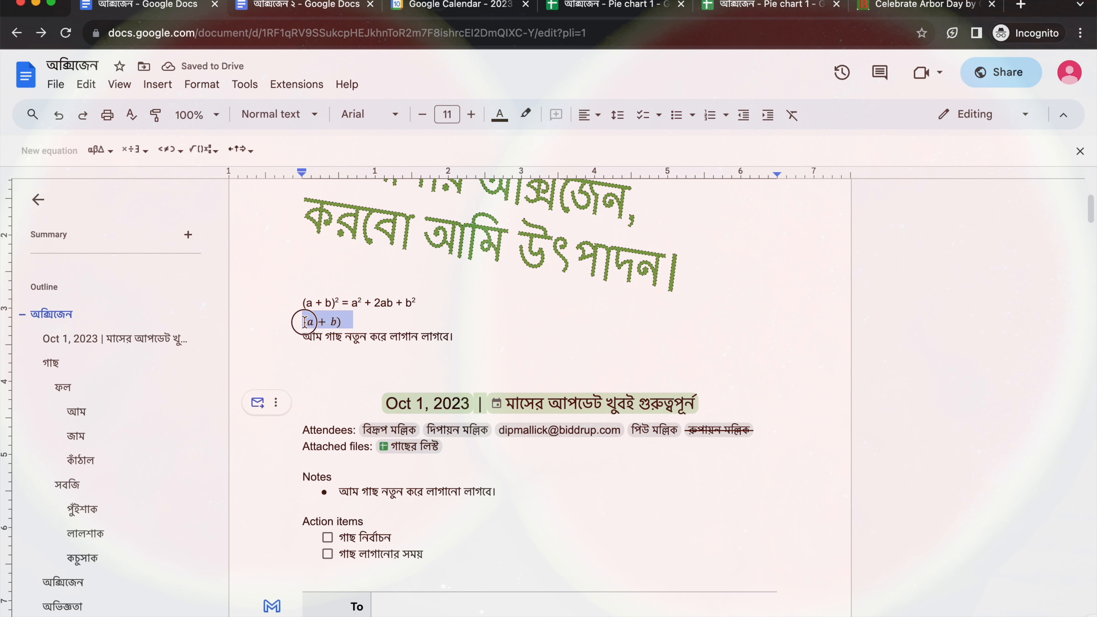
pyautogui.press('BackSpace')
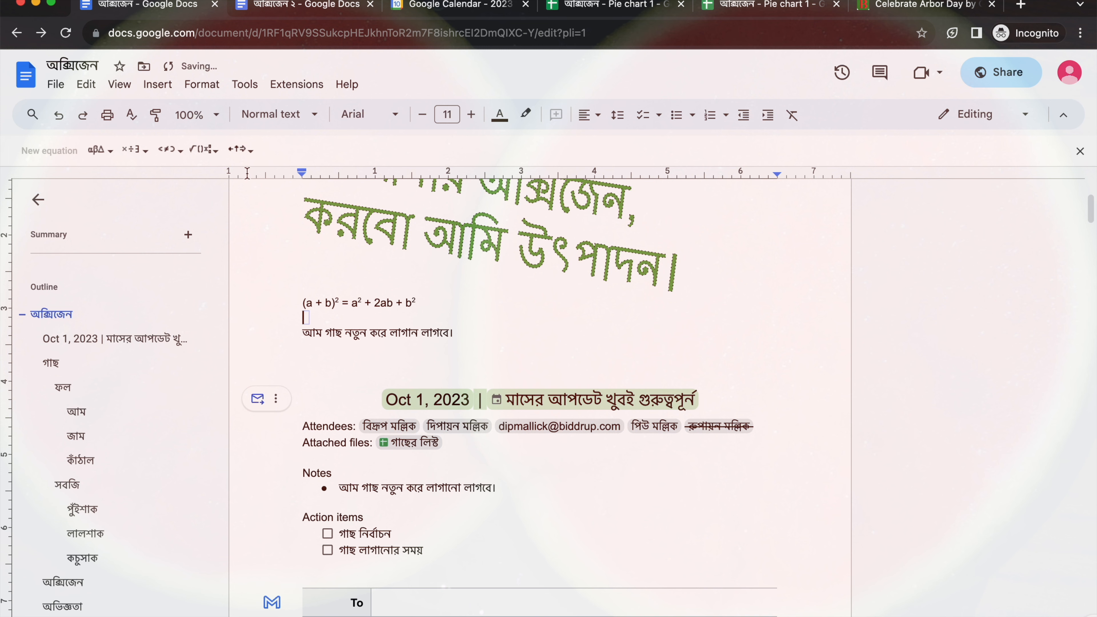
# Build (a + b)² with the superscript template in the empty equation and follow it with an equals sign.
pyautogui.click(217, 158)
pyautogui.click(322, 191)
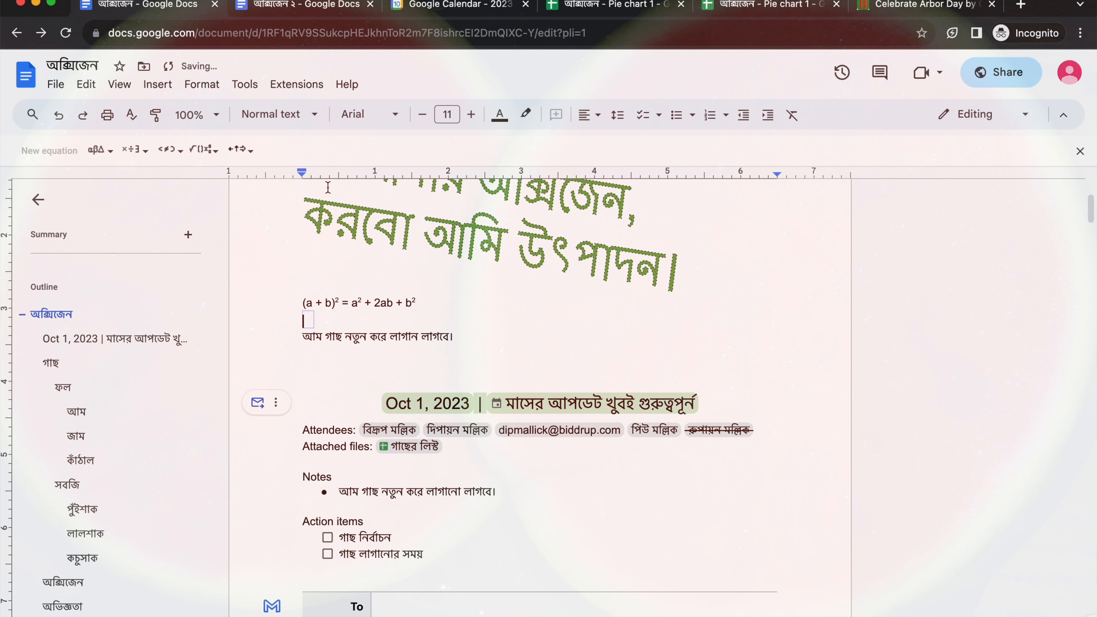
pyautogui.write('(a + b')
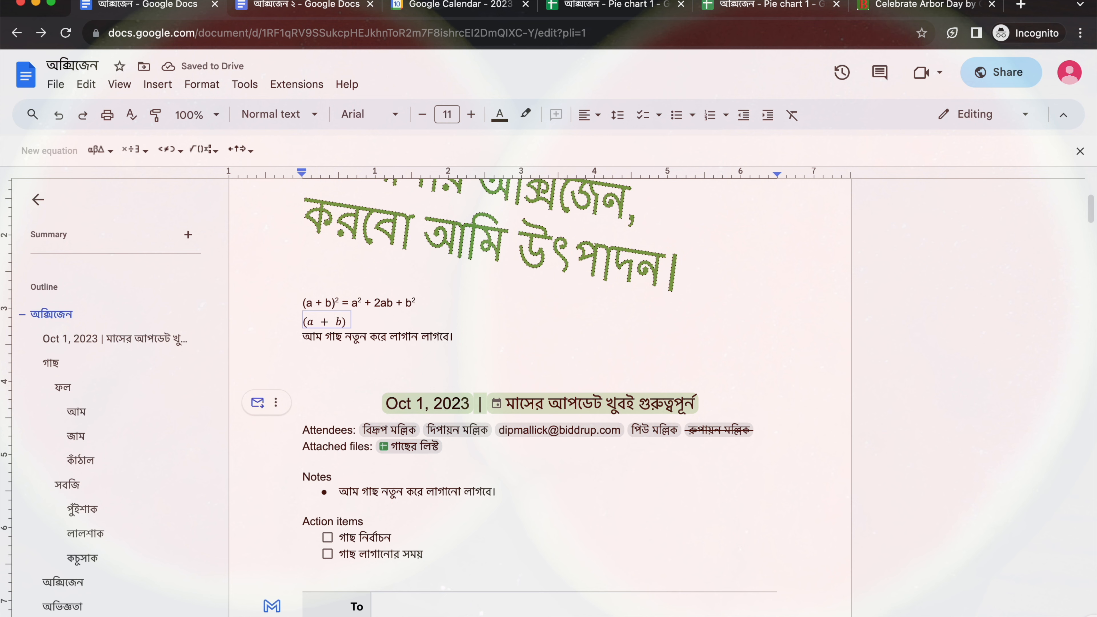
pyautogui.write('^')
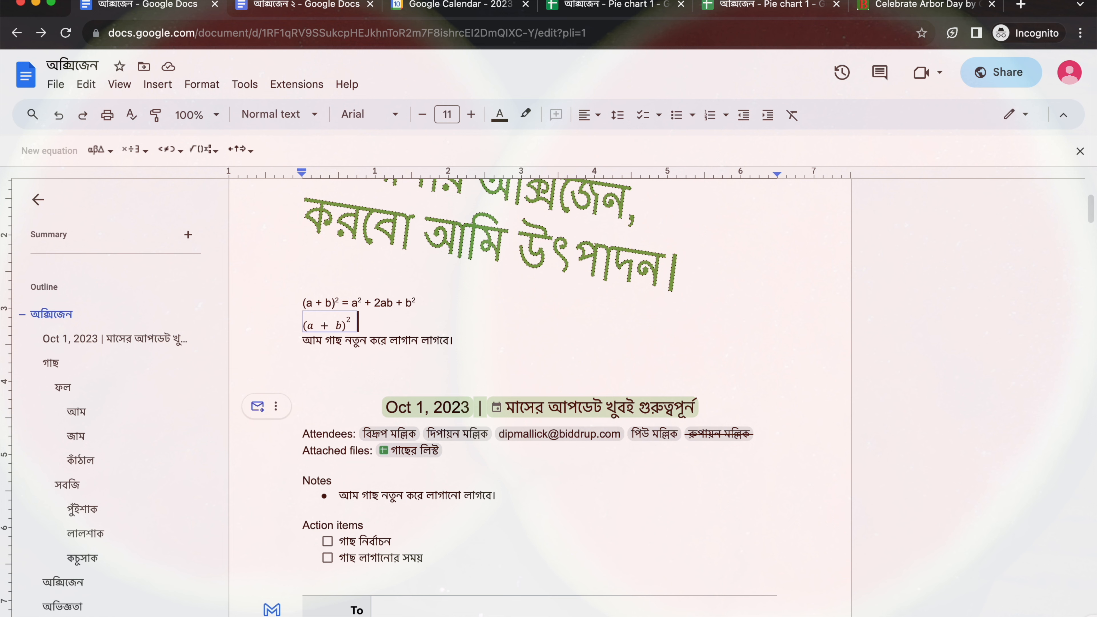
pyautogui.press('Right')
pyautogui.write('=')
# Add a² after the equals sign with the superscript template.
pyautogui.click(252, 150)
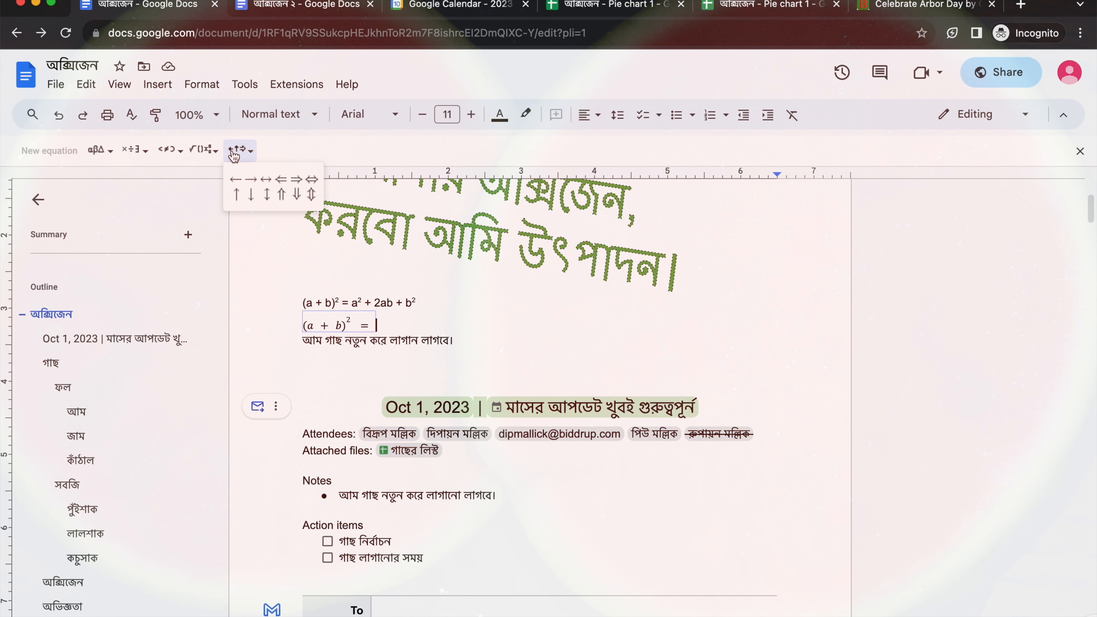
pyautogui.click(214, 153)
pyautogui.click(214, 153)
pyautogui.click(215, 157)
pyautogui.click(216, 160)
pyautogui.click(331, 195)
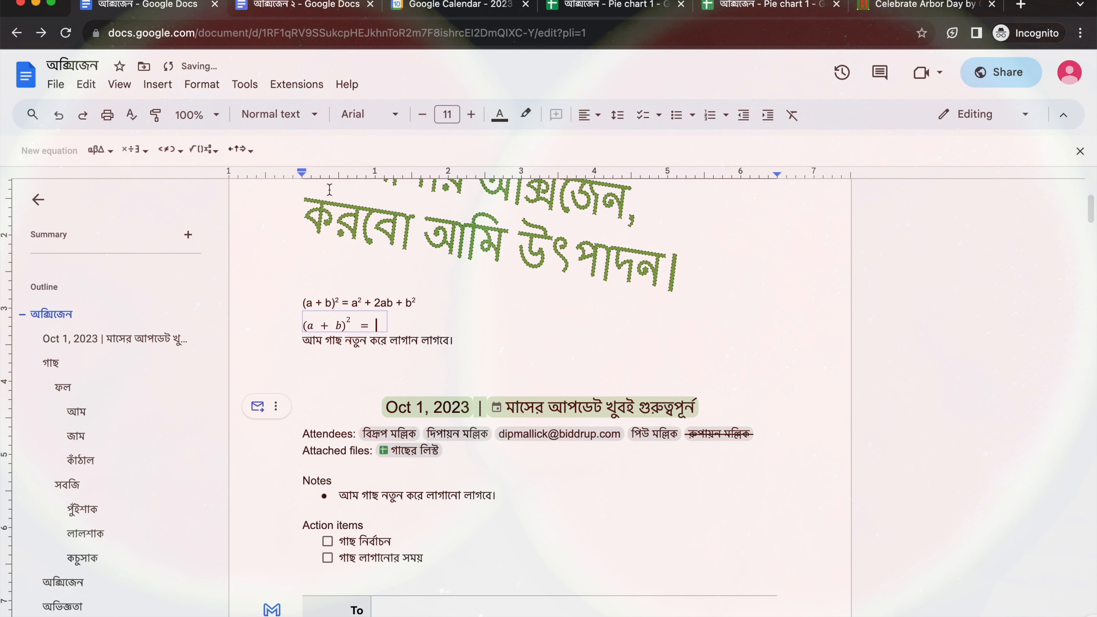
pyautogui.write('a')
pyautogui.write('2')
pyautogui.press('Right')
# Complete the equation's right-hand side with + 2ab + b² and leave the equation.
pyautogui.write('+2ab+b')
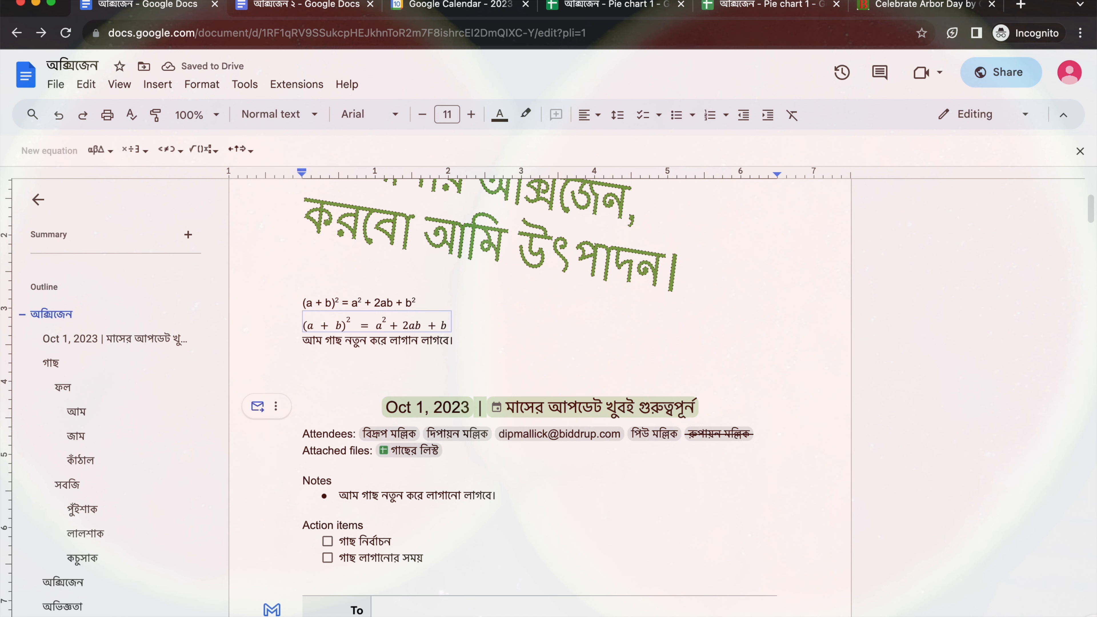
pyautogui.write('^2')
pyautogui.click(468, 352)
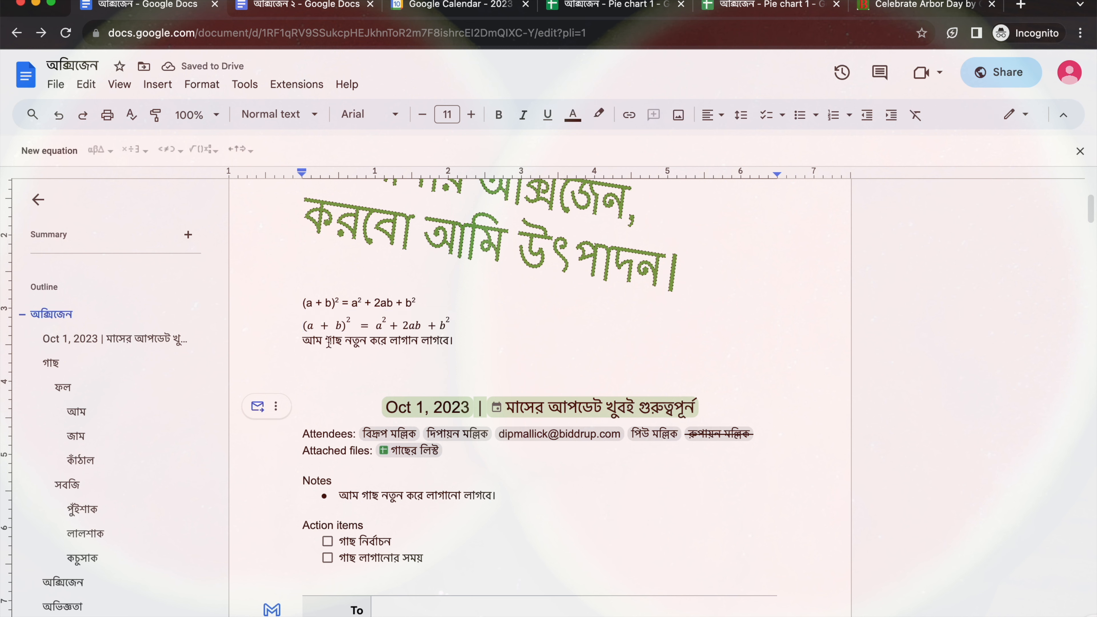
# Insert two blank lines between the equation and the Bengali sentence beneath it.
pyautogui.click(298, 341)
pyautogui.press('Return')
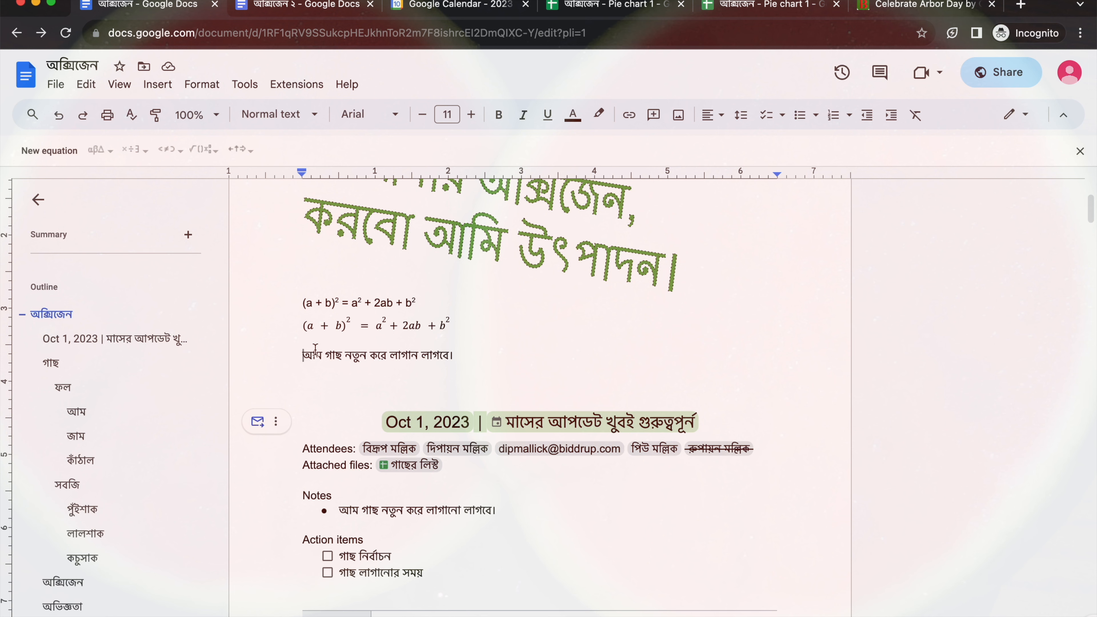
pyautogui.press('Return')
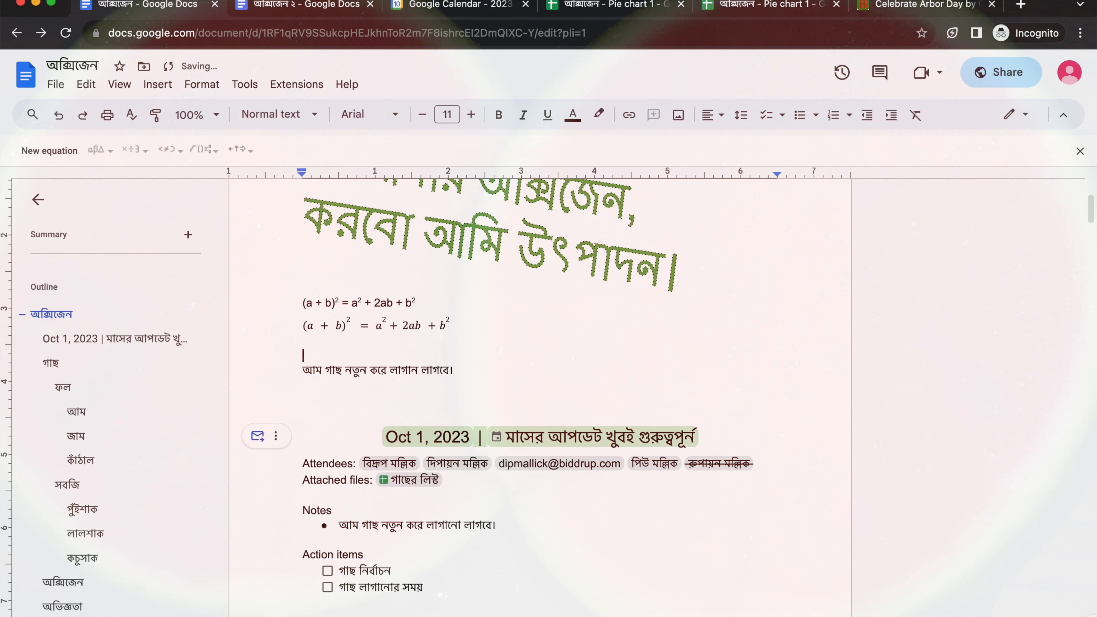
# Search Google Images from within the document for "equation".
pyautogui.click(157, 84)
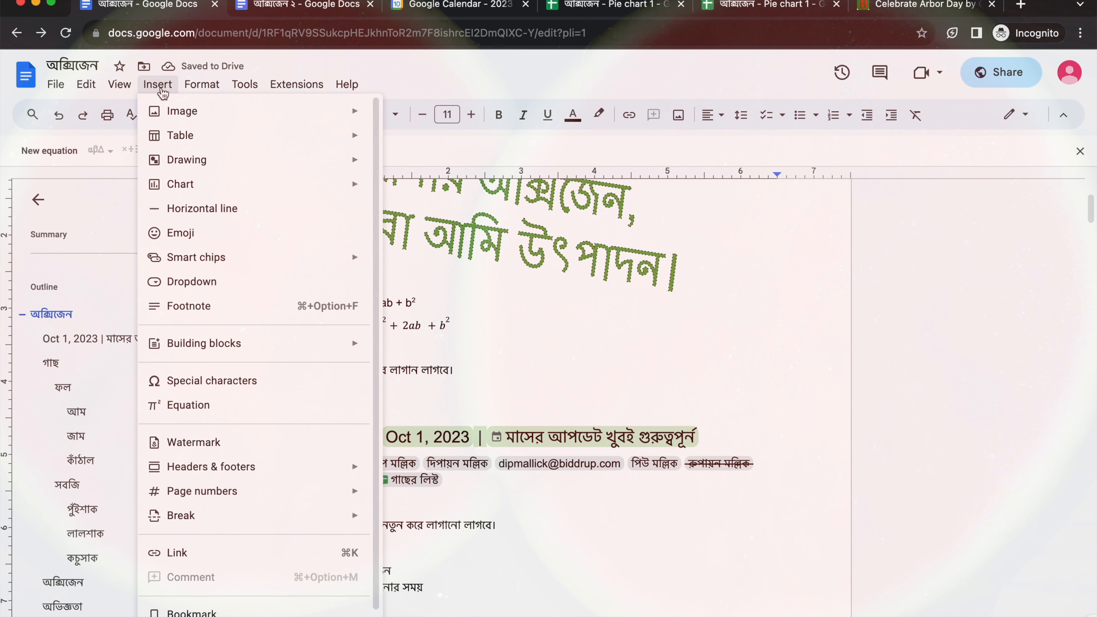
pyautogui.moveTo(184, 113)
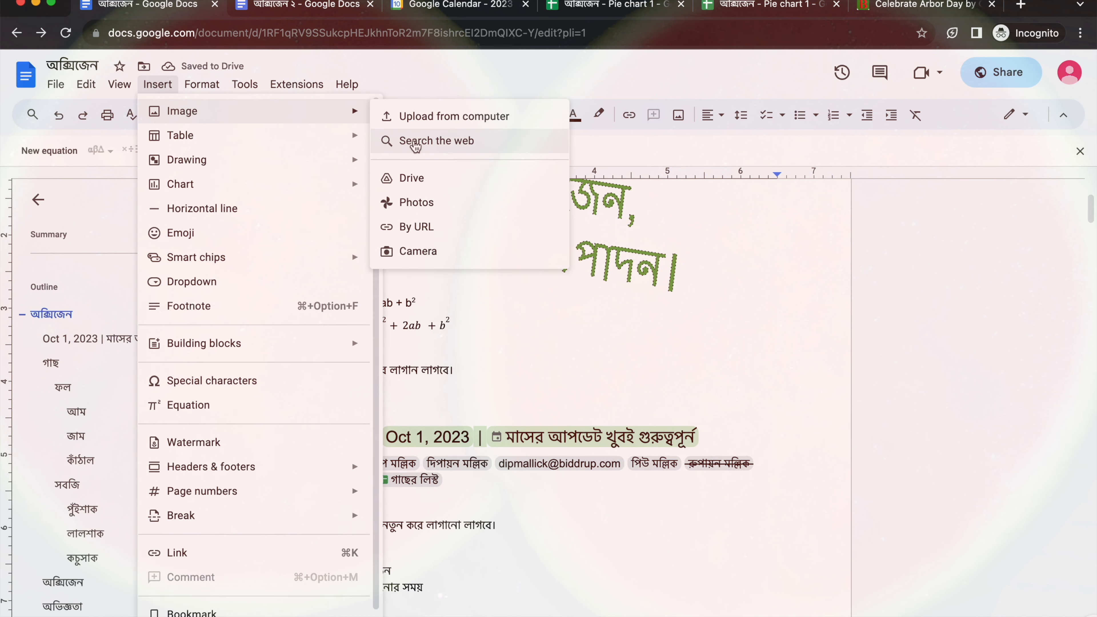
pyautogui.click(413, 141)
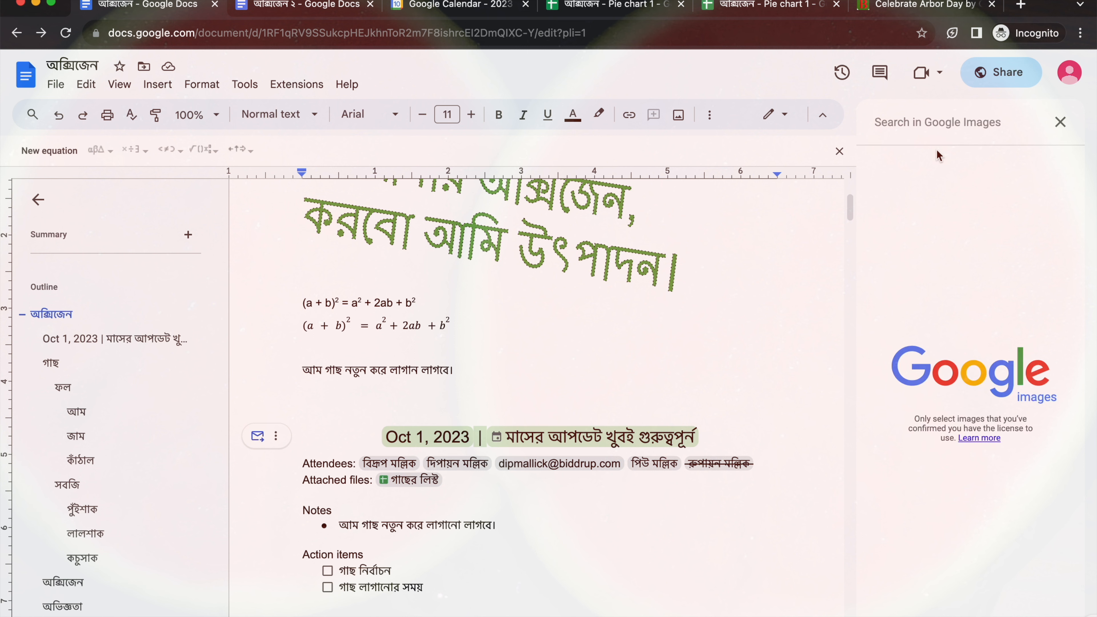
pyautogui.hotkey('ctrl', 'space')
pyautogui.hotkey('ctrl', 'space')
pyautogui.hotkey('ctrl', 'space')
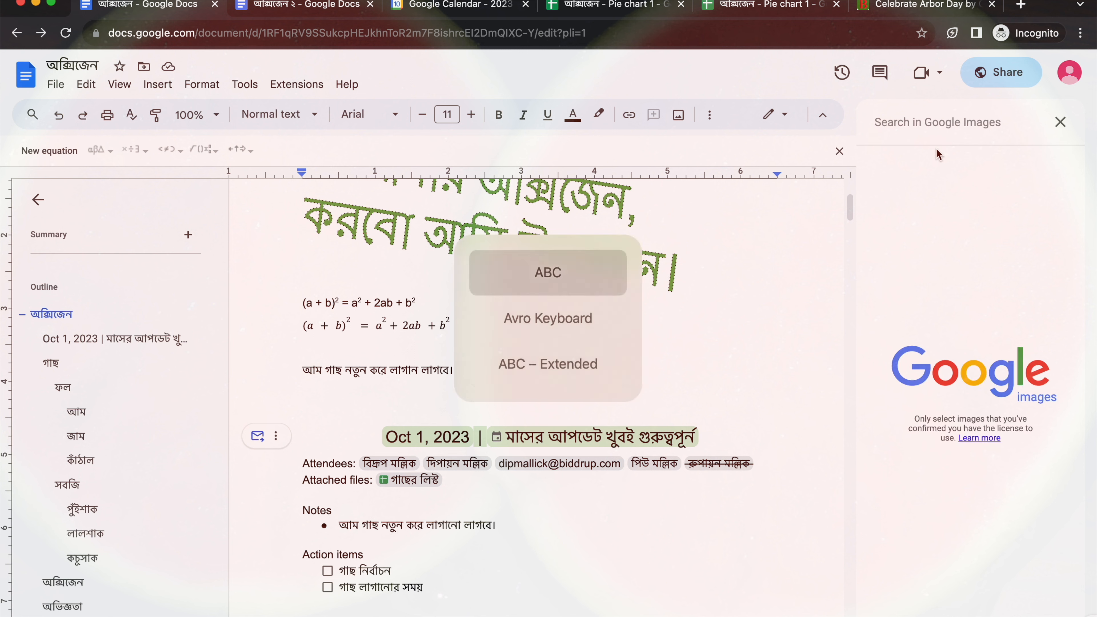
pyautogui.write('w')
pyautogui.press('BackSpace')
pyautogui.write('equation')
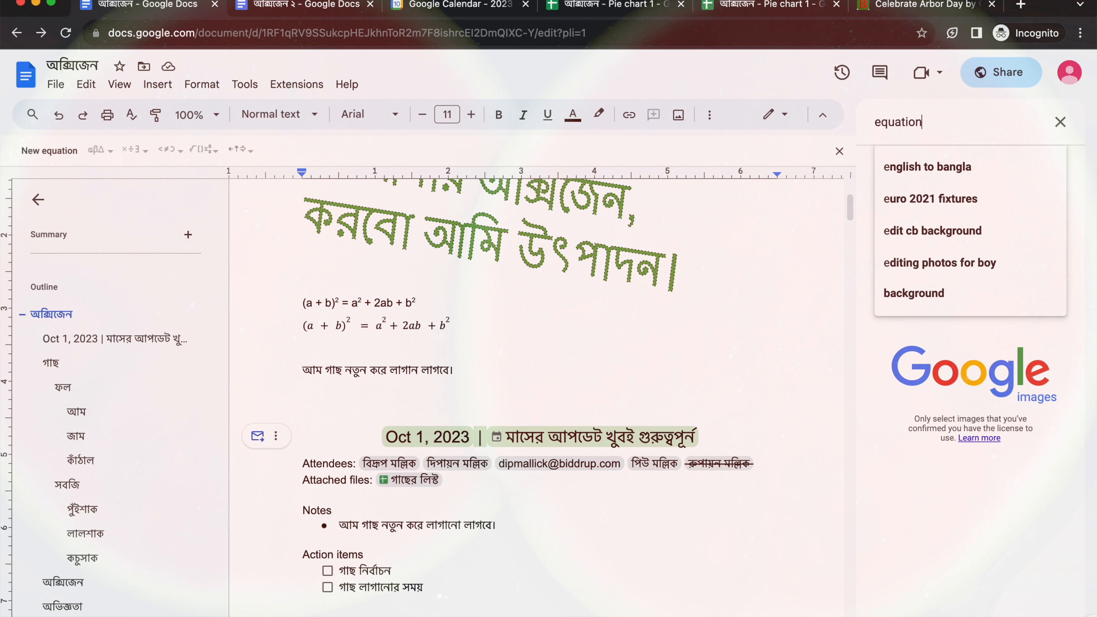
pyautogui.press('Return')
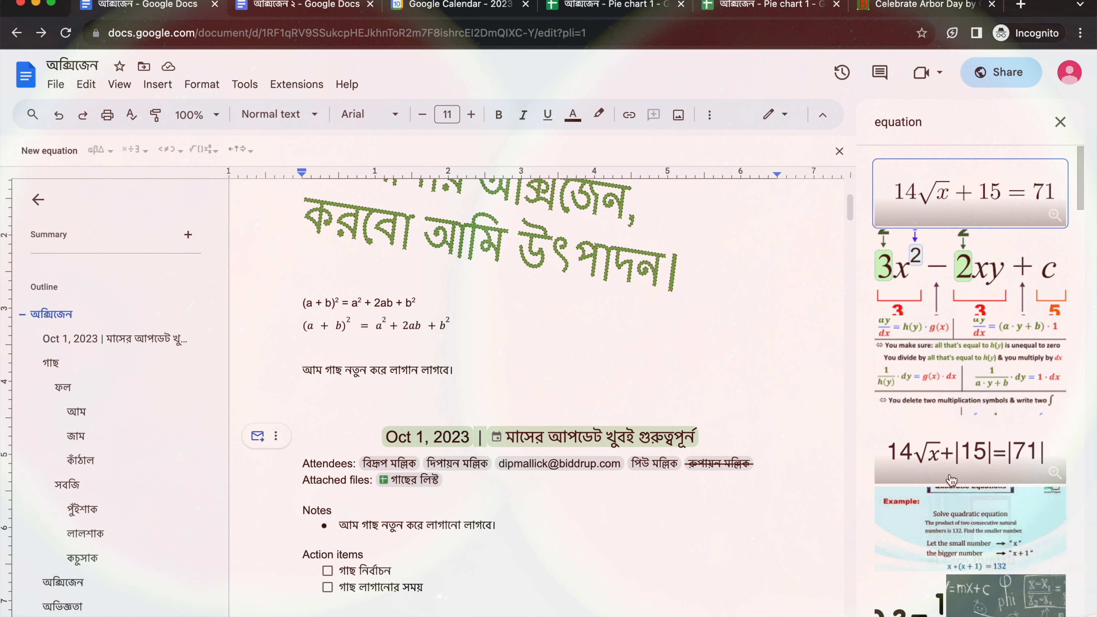
# Browse the equation image results, then close the image search and return to the blank line beneath the equation.
pyautogui.scroll(-2, 950, 467)
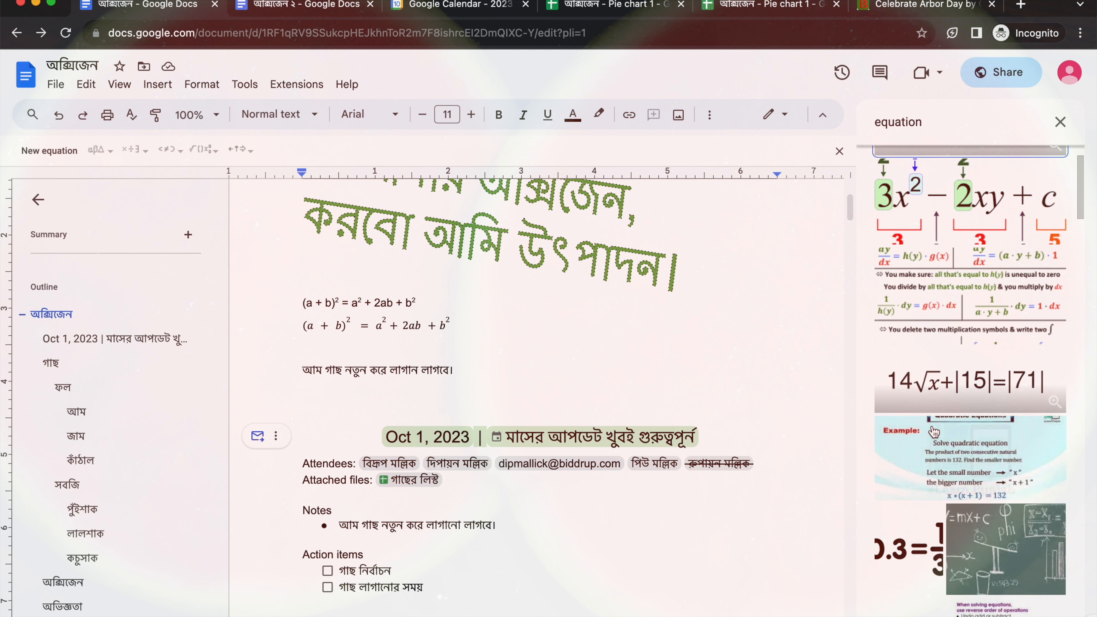
pyautogui.scroll(1, 932, 432)
pyautogui.scroll(-8, 933, 449)
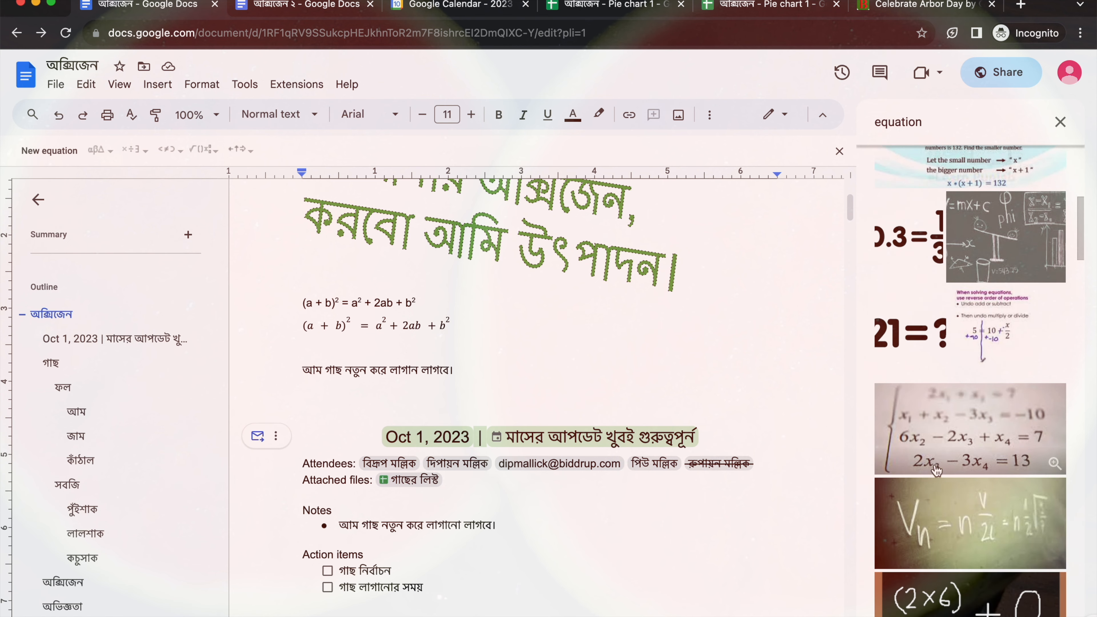
pyautogui.scroll(-3, 936, 470)
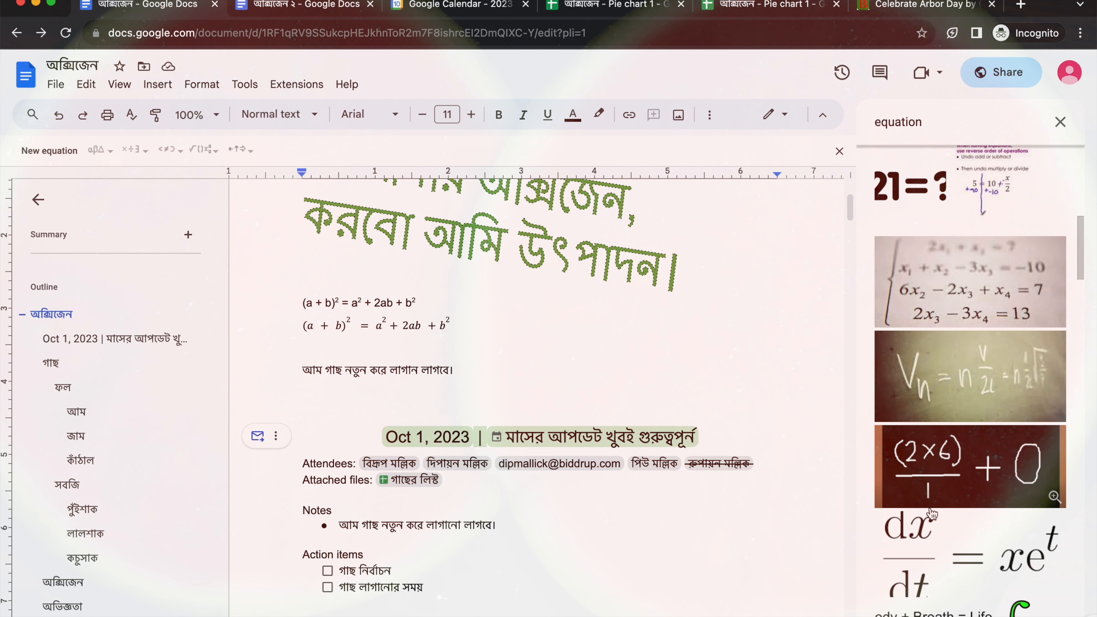
pyautogui.scroll(-2, 931, 513)
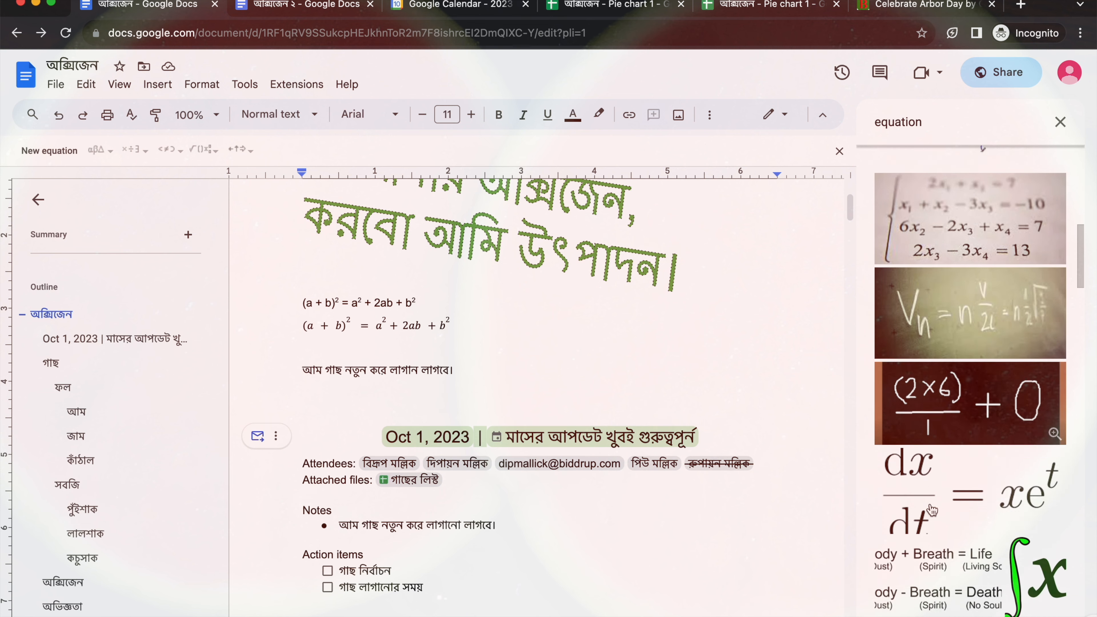
pyautogui.scroll(-1, 931, 510)
pyautogui.scroll(-5, 932, 510)
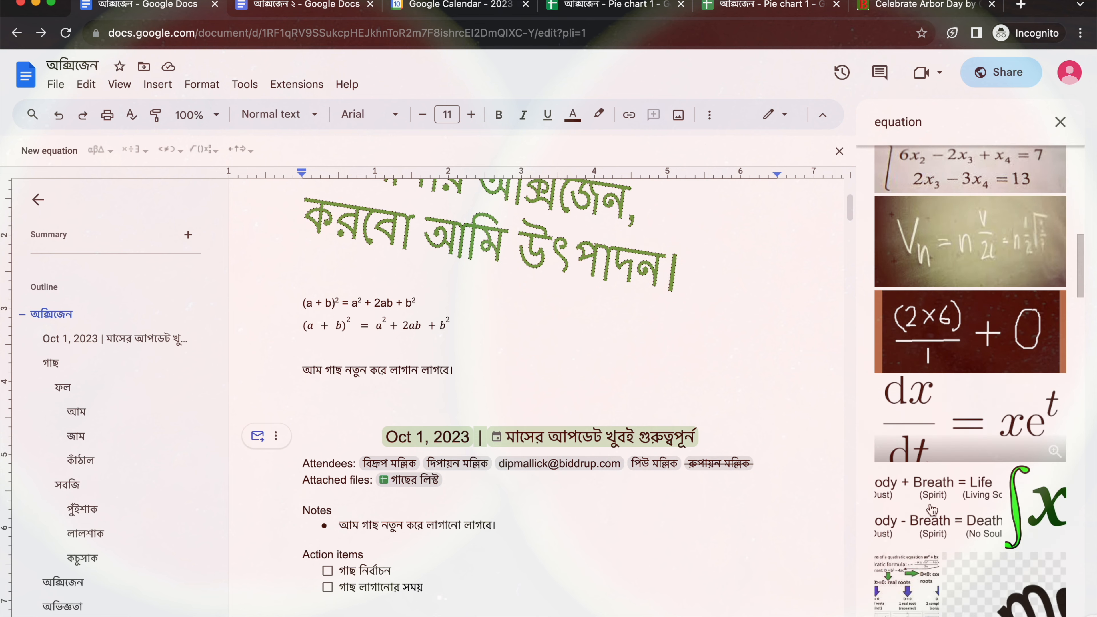
pyautogui.scroll(-4, 931, 510)
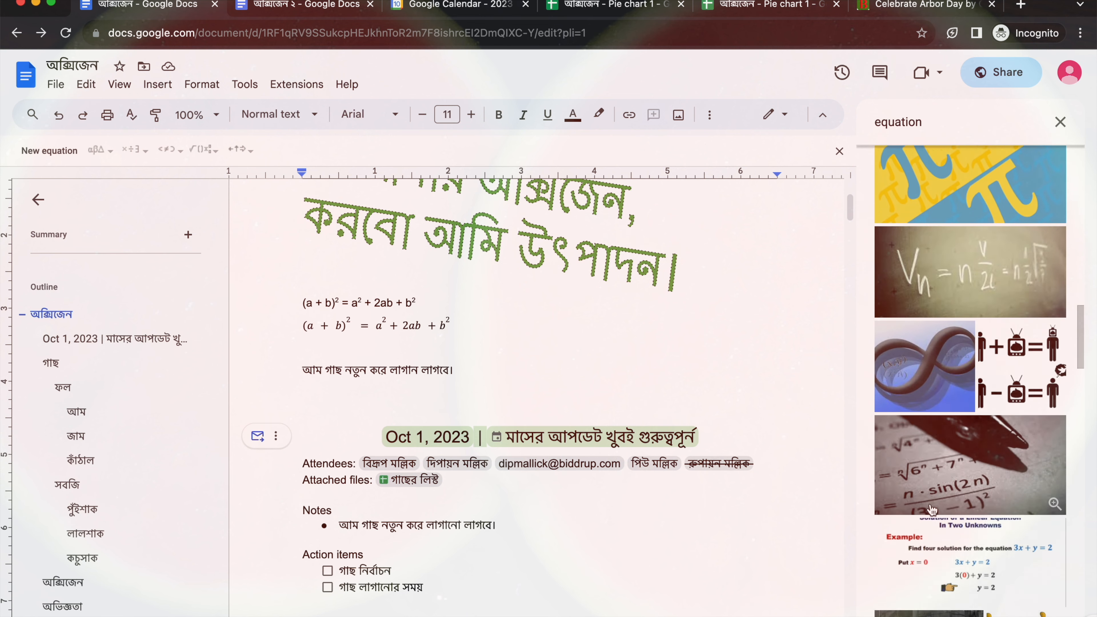
pyautogui.scroll(12, 932, 510)
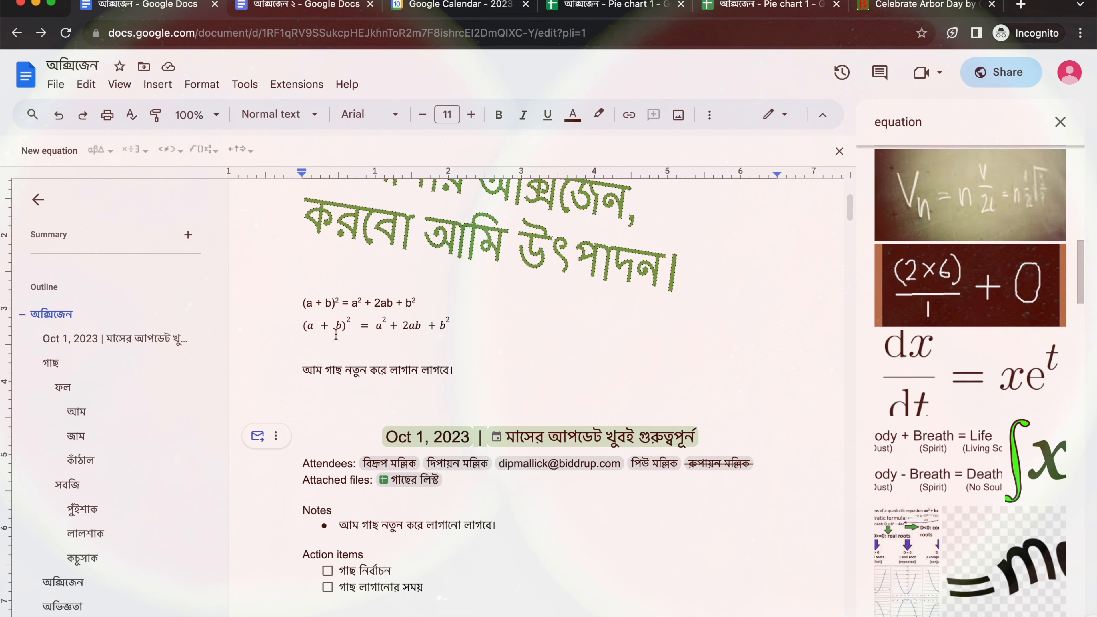
pyautogui.click(333, 347)
pyautogui.click(1063, 131)
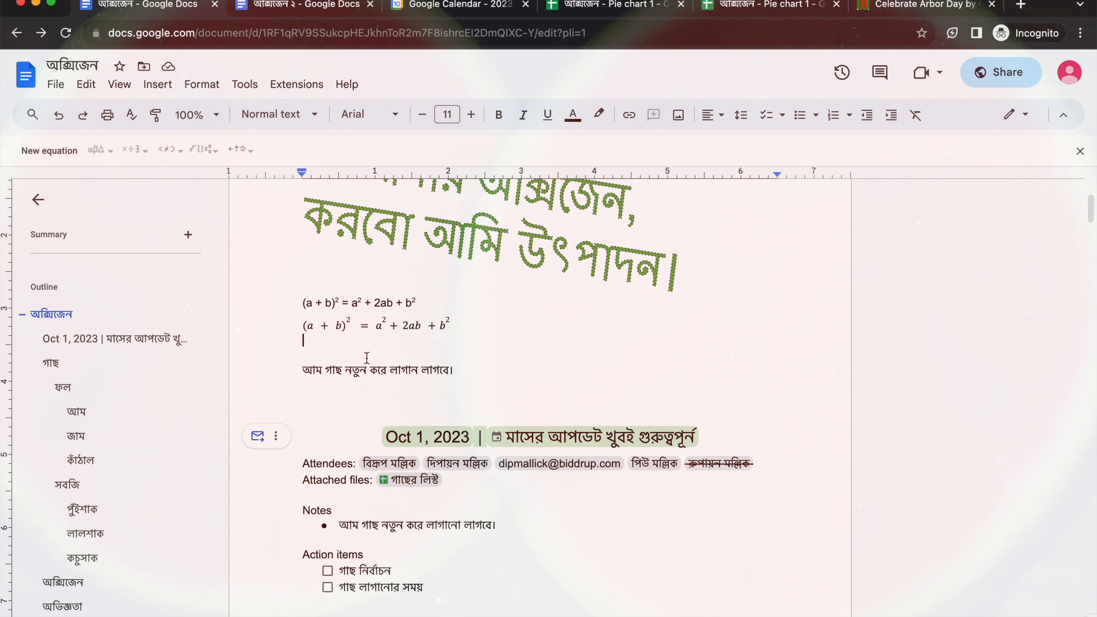
pyautogui.write('10')
pyautogui.press('BackSpace')
pyautogui.press('BackSpace')
# Insert a new equation on the line beneath (a + b)² and enter 10 = 5/2 +, building 5/2 with the fraction template.
pyautogui.click(49, 151)
pyautogui.write('10 =')
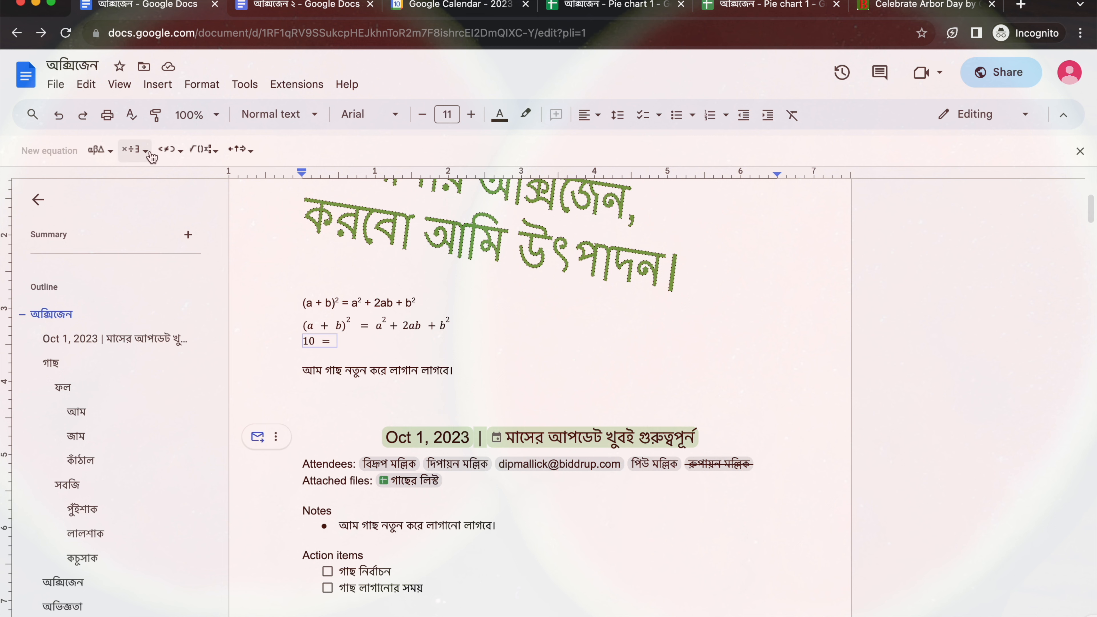
pyautogui.click(215, 155)
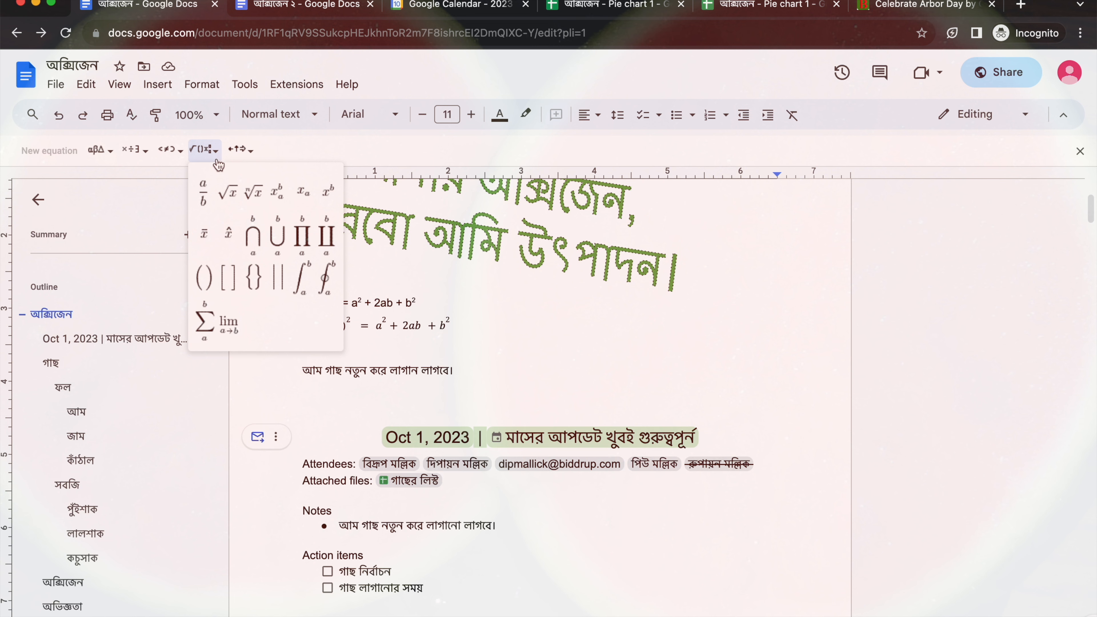
pyautogui.click(206, 192)
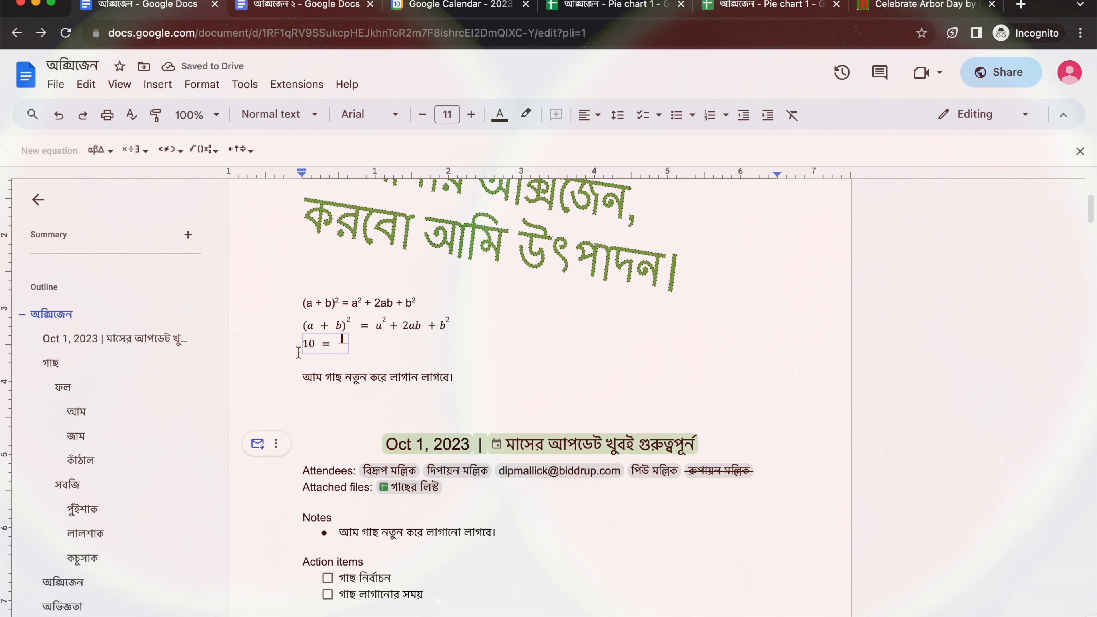
pyautogui.write('5')
pyautogui.press('Return')
pyautogui.press('Up')
pyautogui.press('Down')
pyautogui.press('Down')
pyautogui.press('Up')
pyautogui.write('2 +')
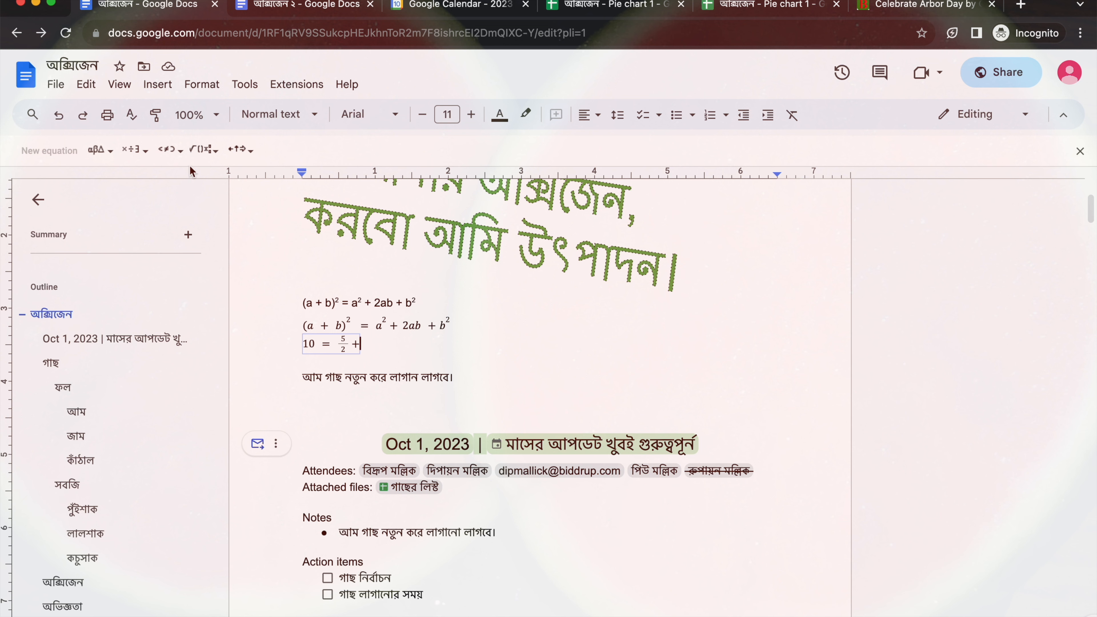
# Add a second fraction, 10/2, after the plus sign in the new equation.
pyautogui.click(215, 156)
pyautogui.click(213, 193)
pyautogui.click(348, 347)
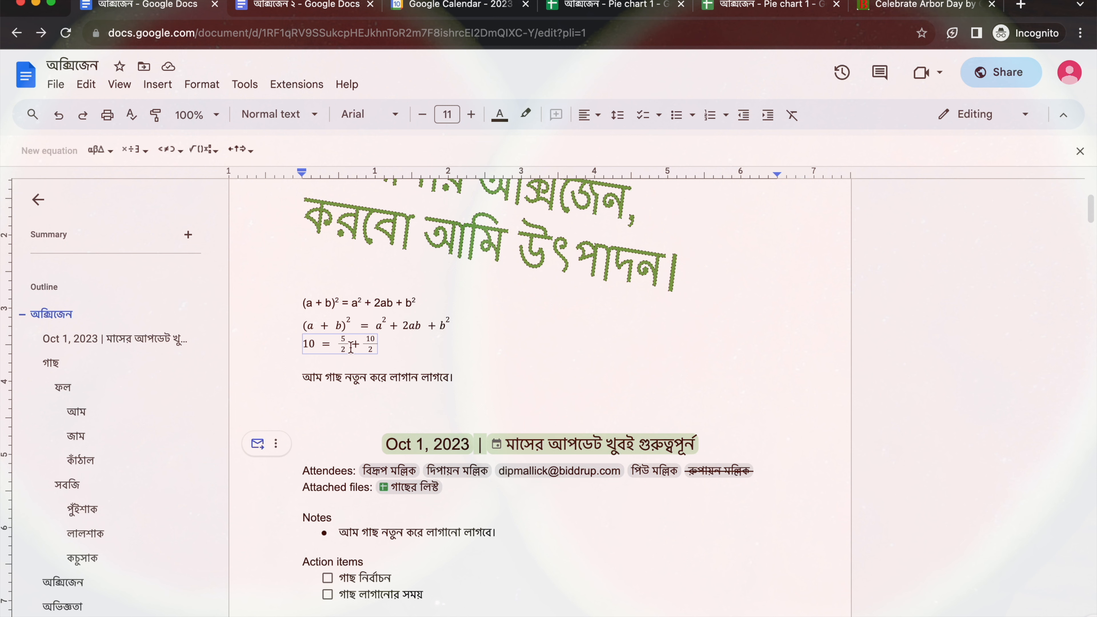